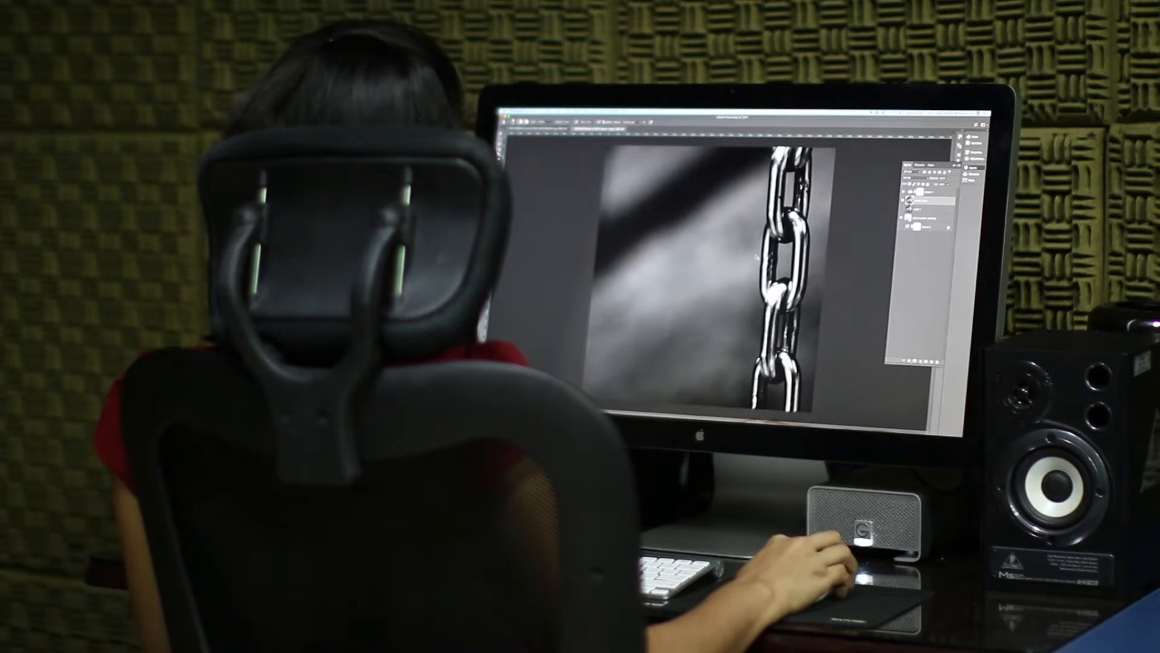
left_click(921, 192)
left_click(931, 200)
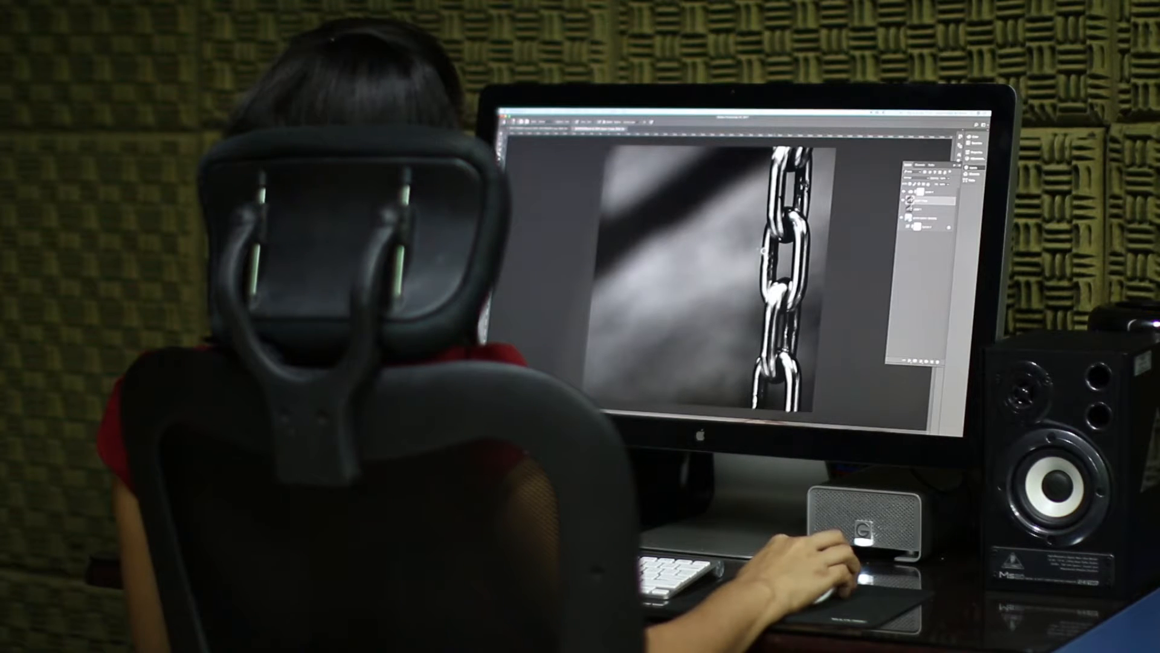
key("super+equal")
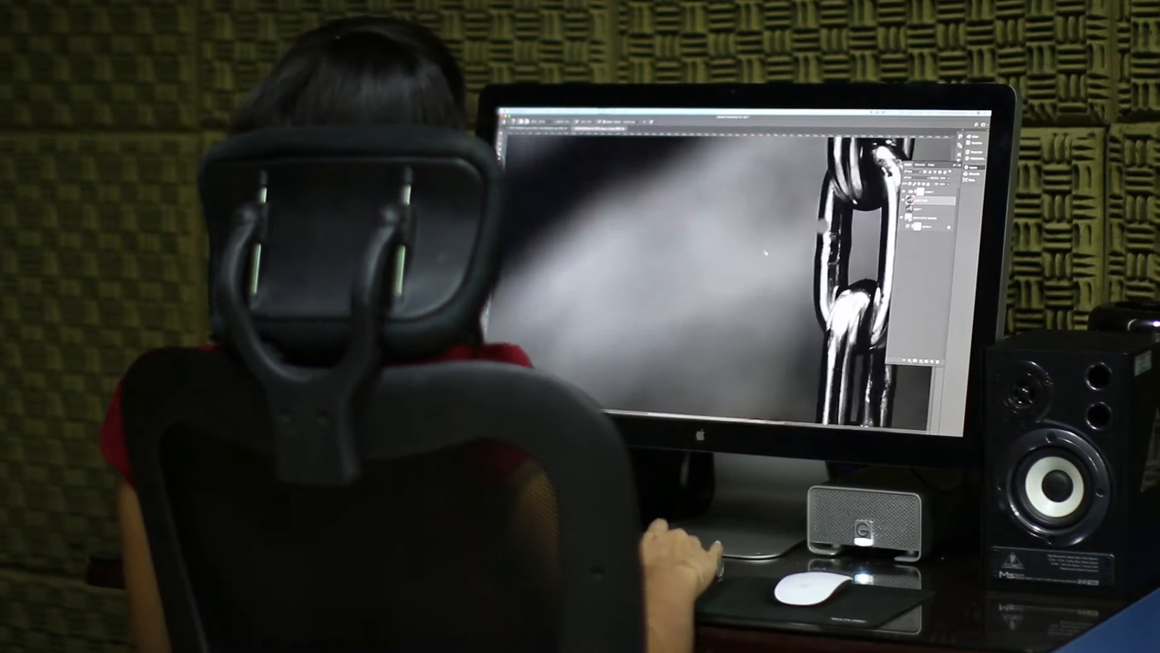
key("super+equal")
left_click_drag(764, 251, 616, 272)
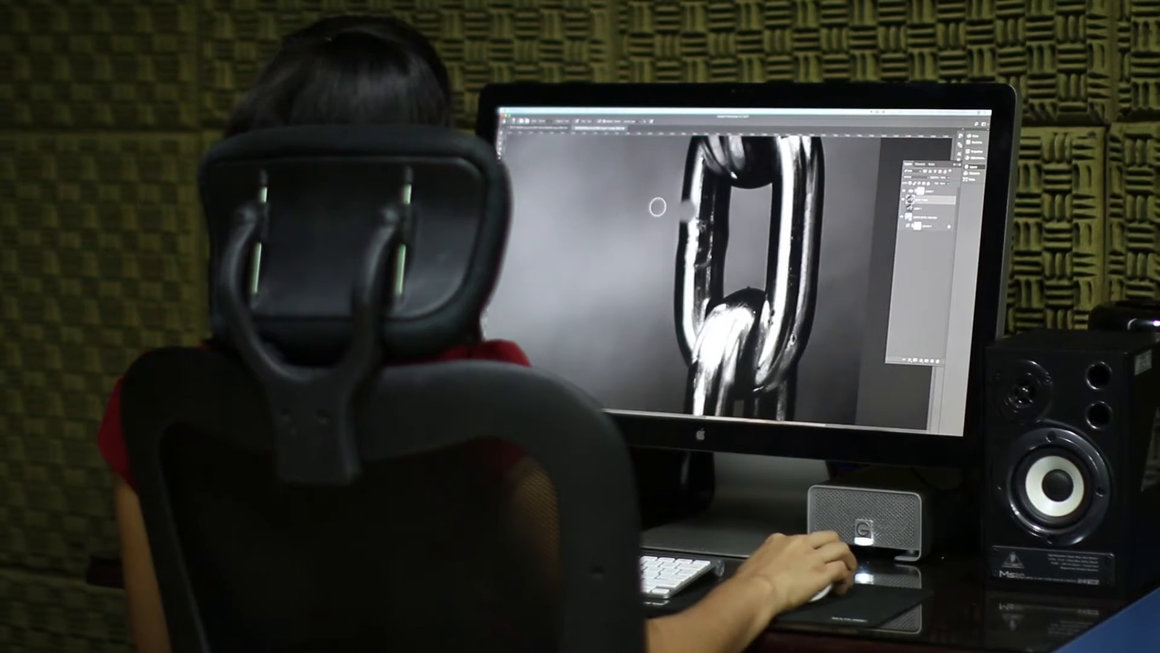
key("super+z")
left_click(684, 207)
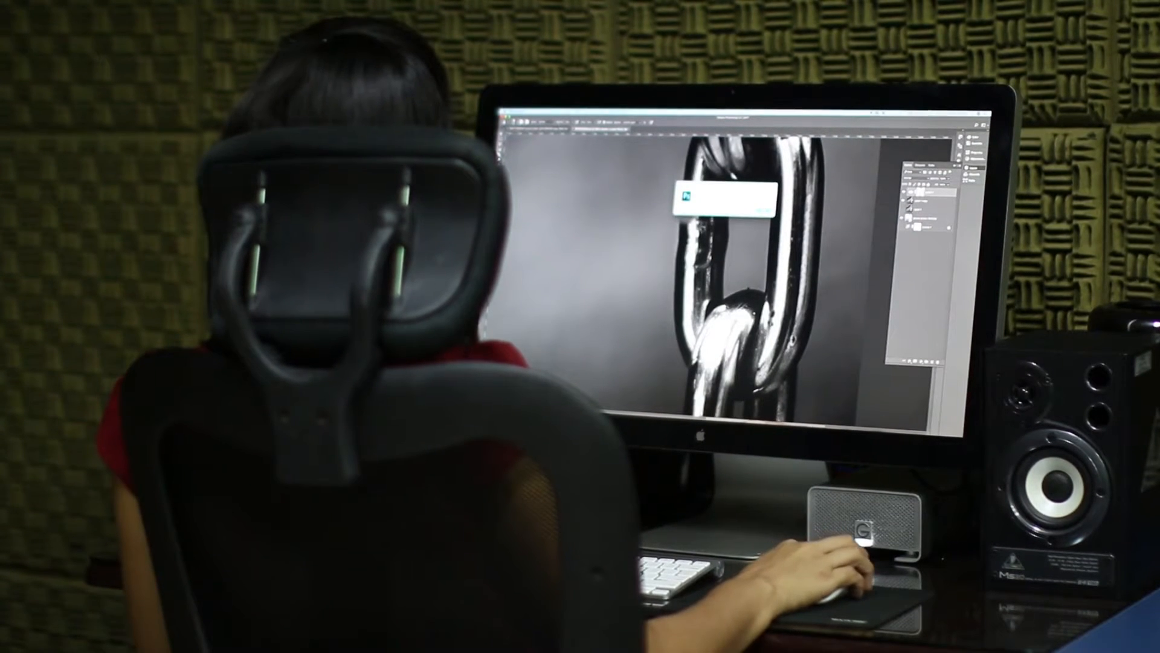
left_click(765, 211)
left_click(928, 201)
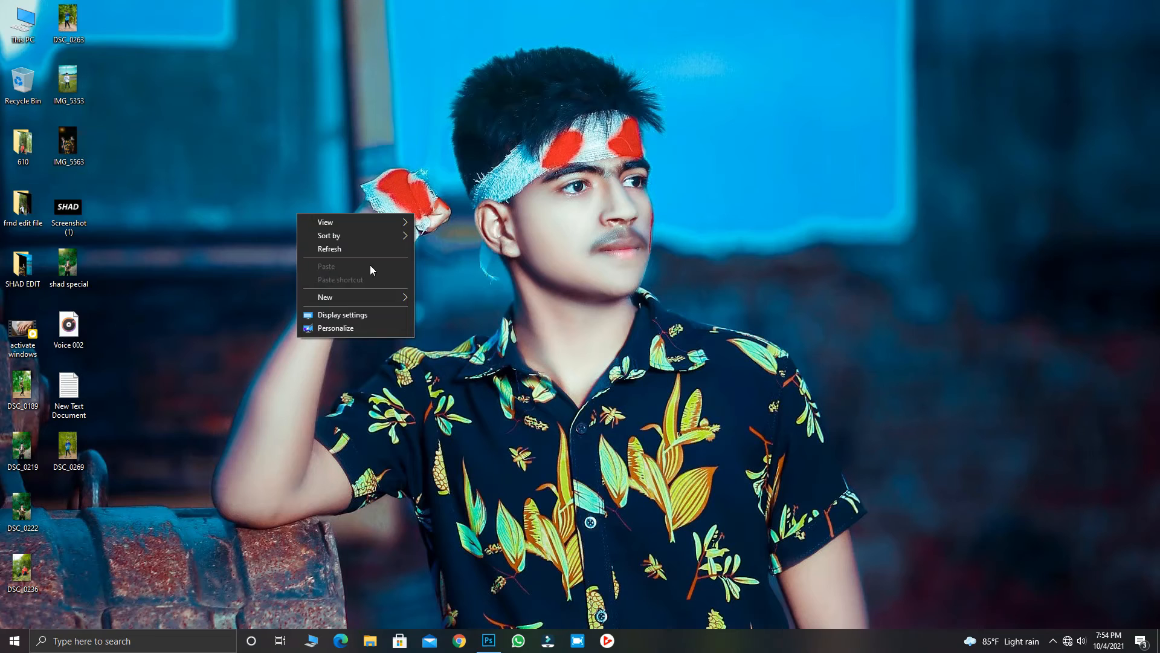
left_click(357, 253)
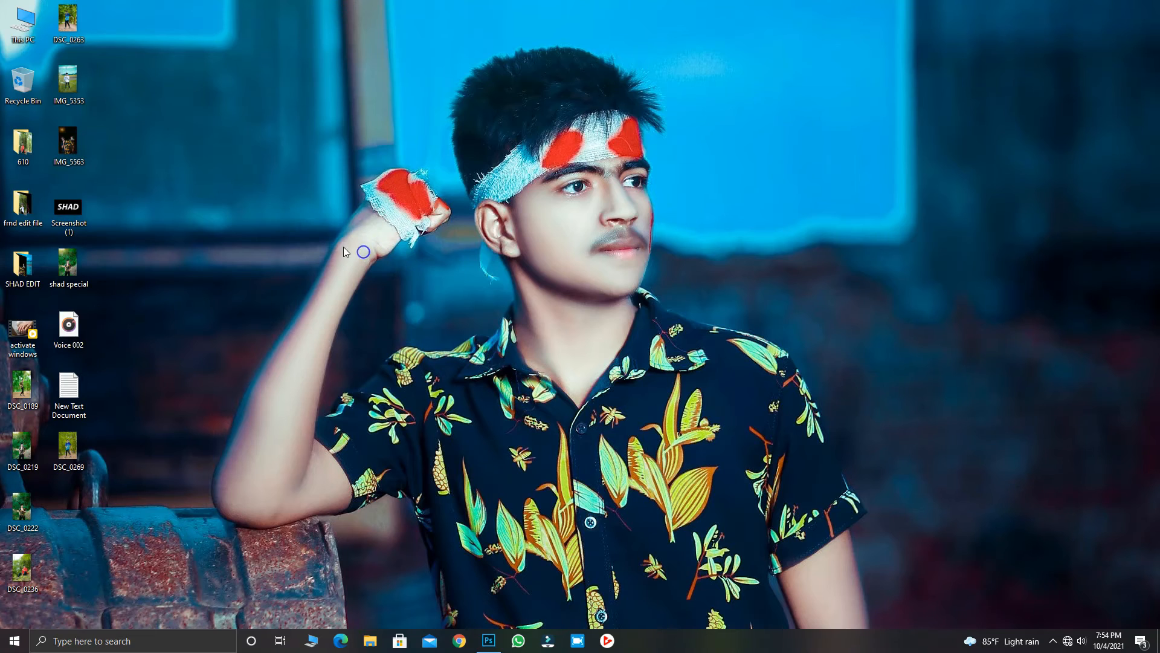
right_click(311, 181)
left_click(364, 217)
left_click_drag(260, 153, 549, 367)
- Switch to Photoshop and open original-photo.jpg from the Downloads folder, passing it through Camera Raw without adjustments
left_click(489, 641)
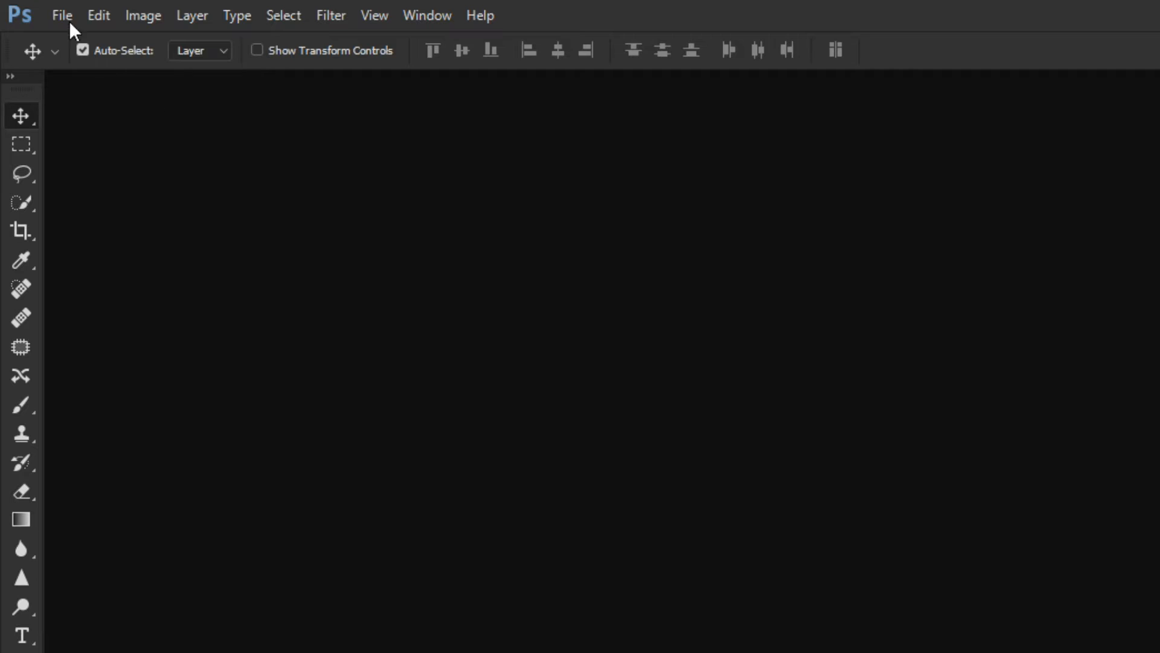
left_click(64, 12)
left_click(89, 52)
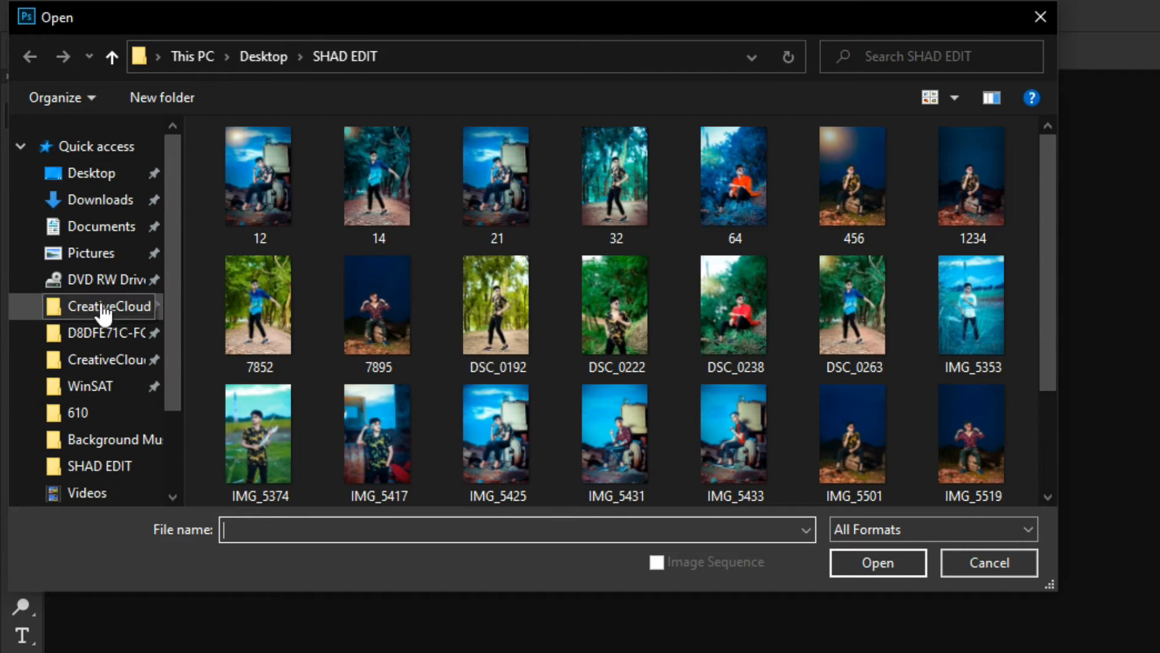
left_click(113, 211)
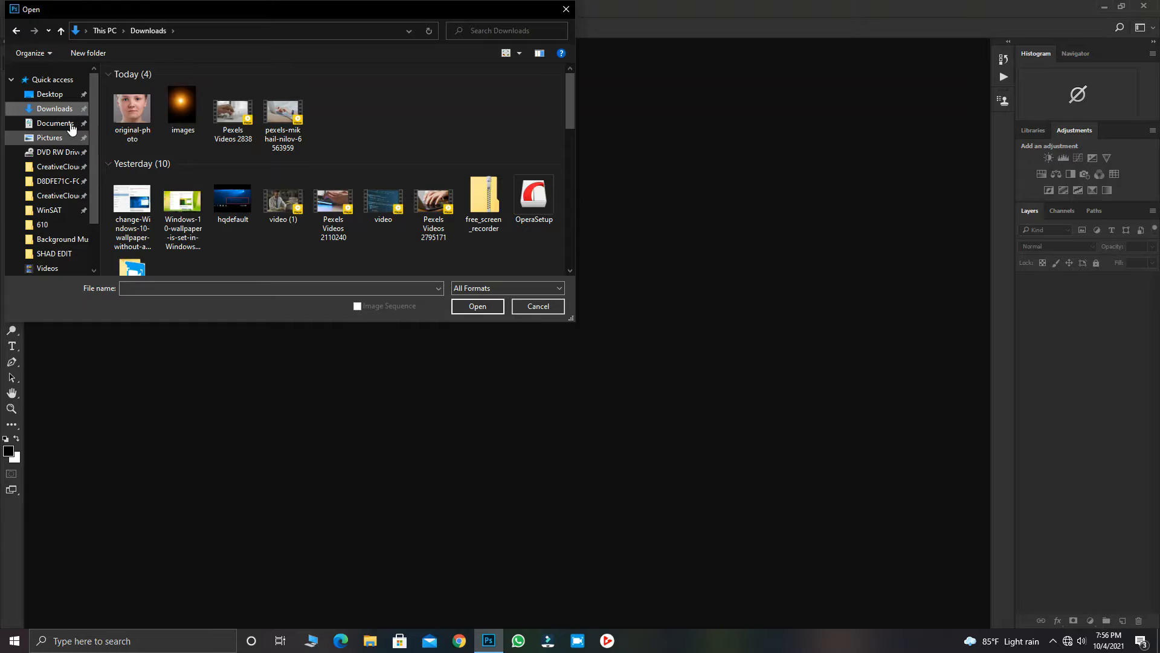
left_click(122, 113)
left_click(477, 305)
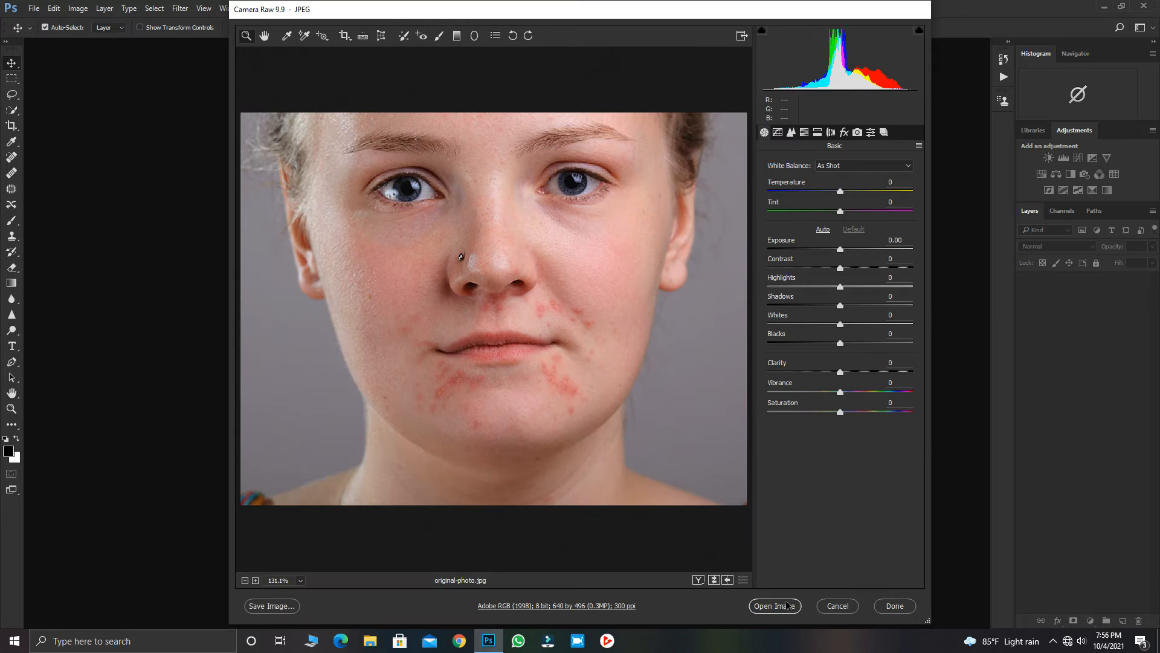
left_click(776, 606)
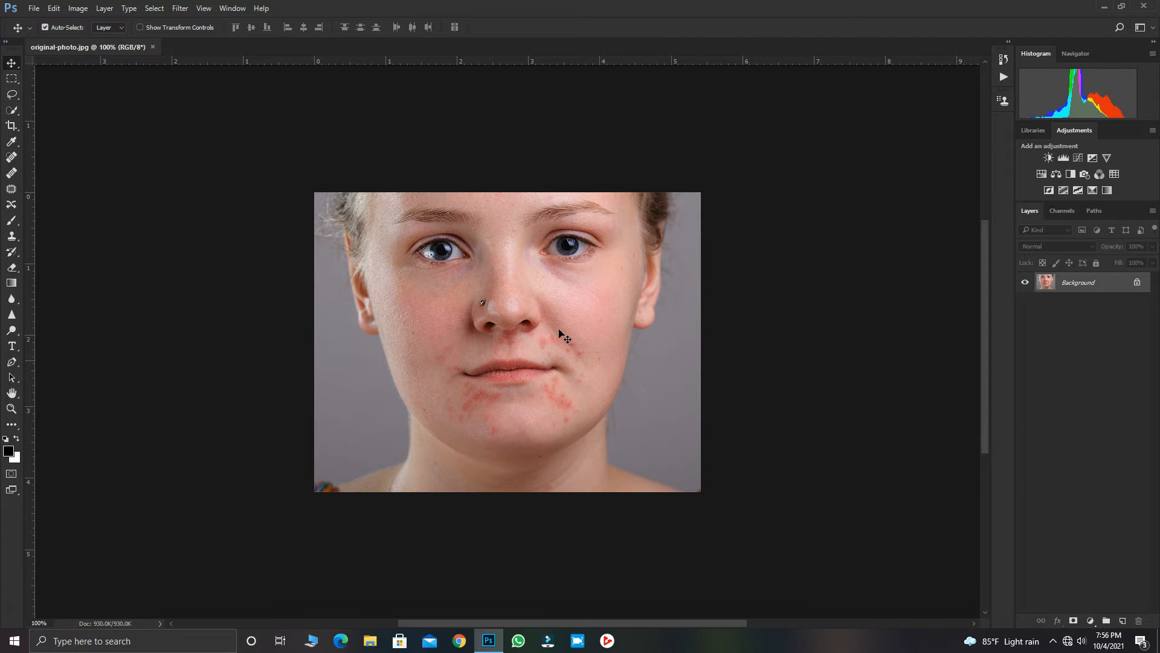
- Activate the Spot Healing Brush for retouching the portrait
scroll(561, 335, "up", 4)
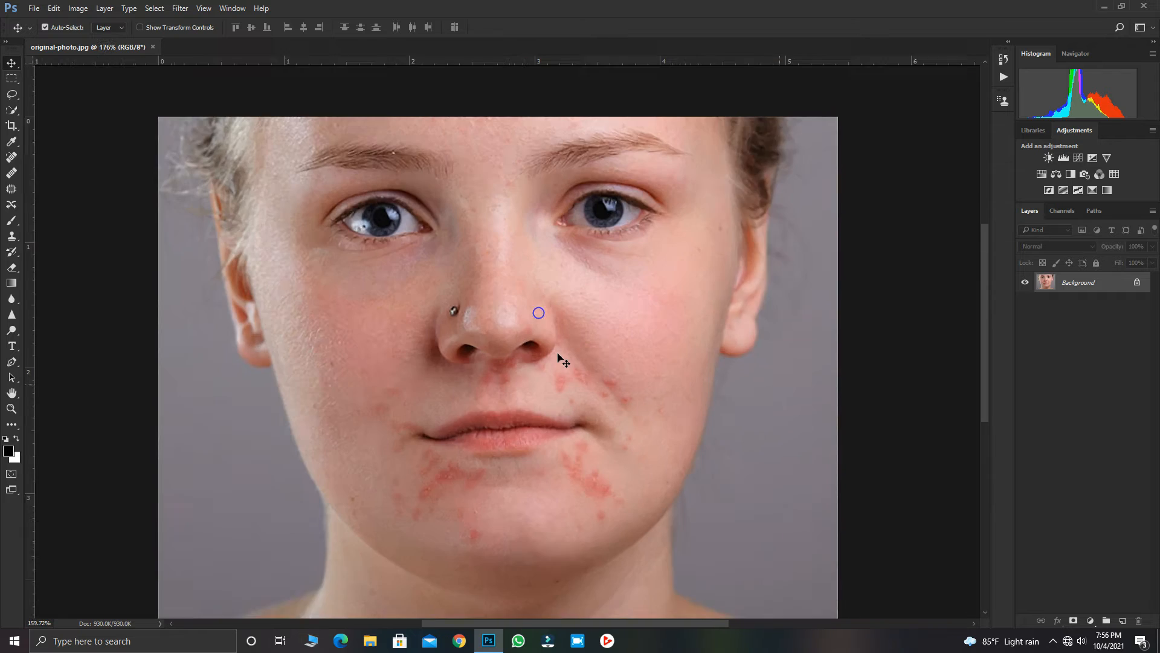
scroll(559, 355, "down", 2)
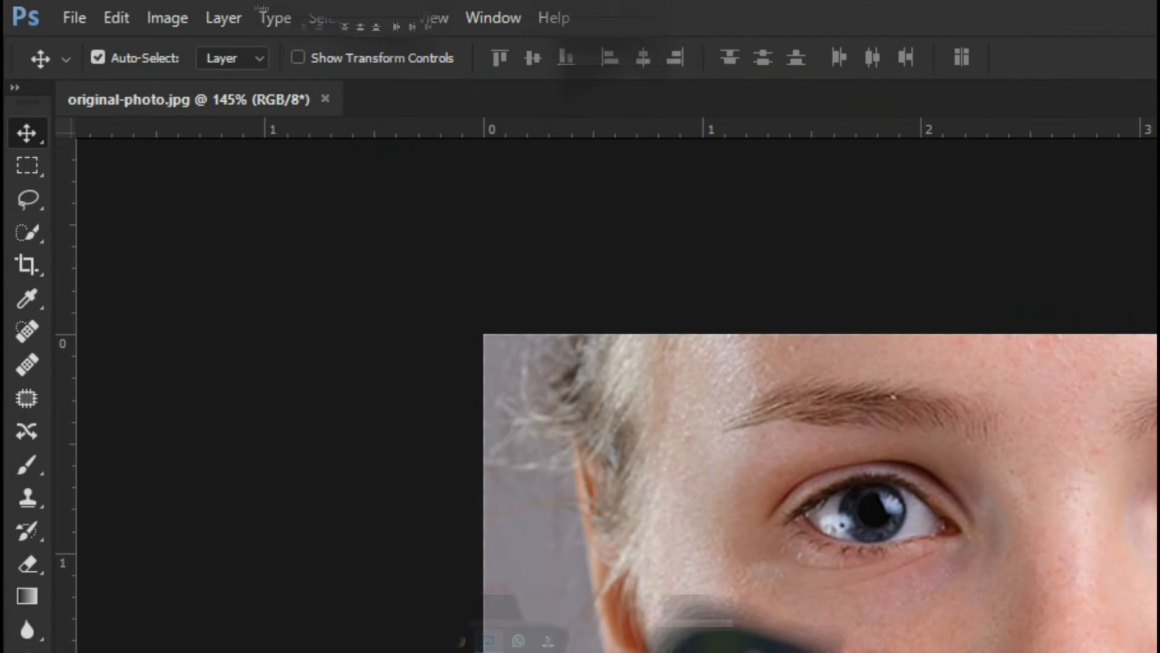
scroll(518, 469, "down", 3)
scroll(849, 517, "up", 3)
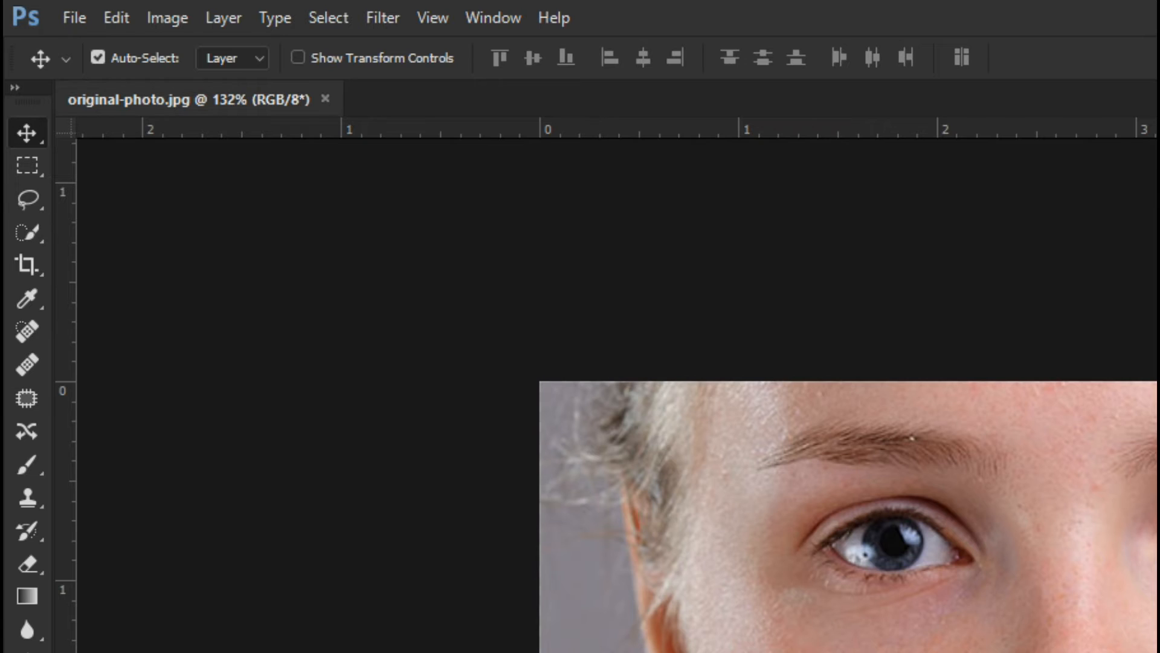
left_click(30, 336)
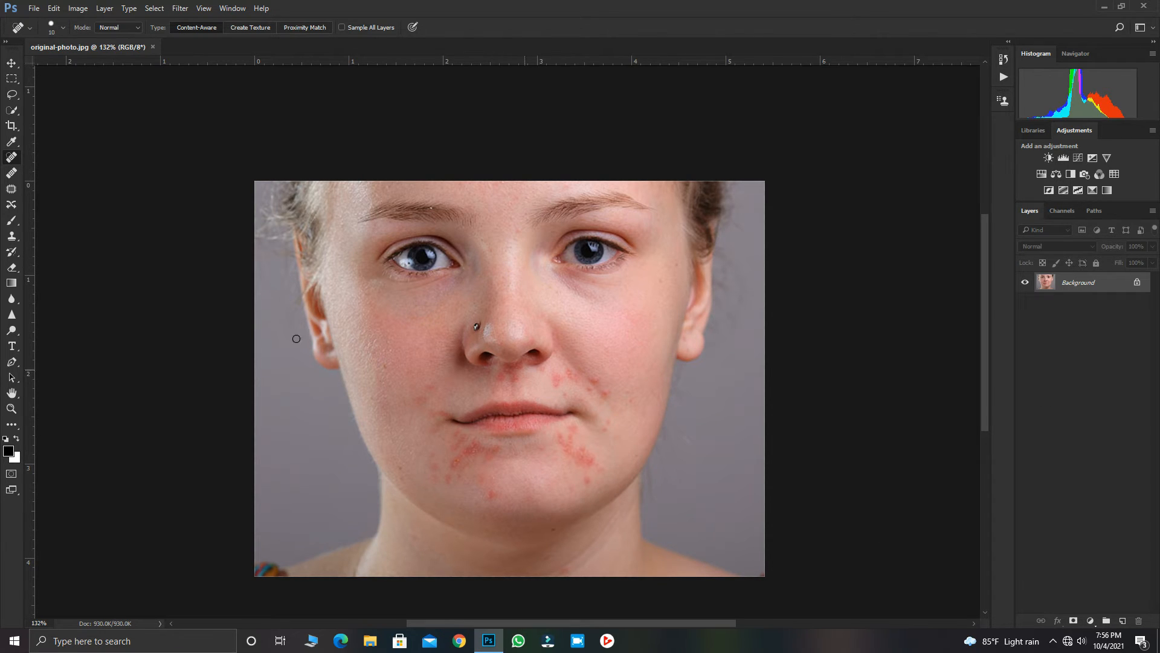
- Duplicate the Background layer to retouch the face on a separate copy
scroll(459, 423, "up", 5)
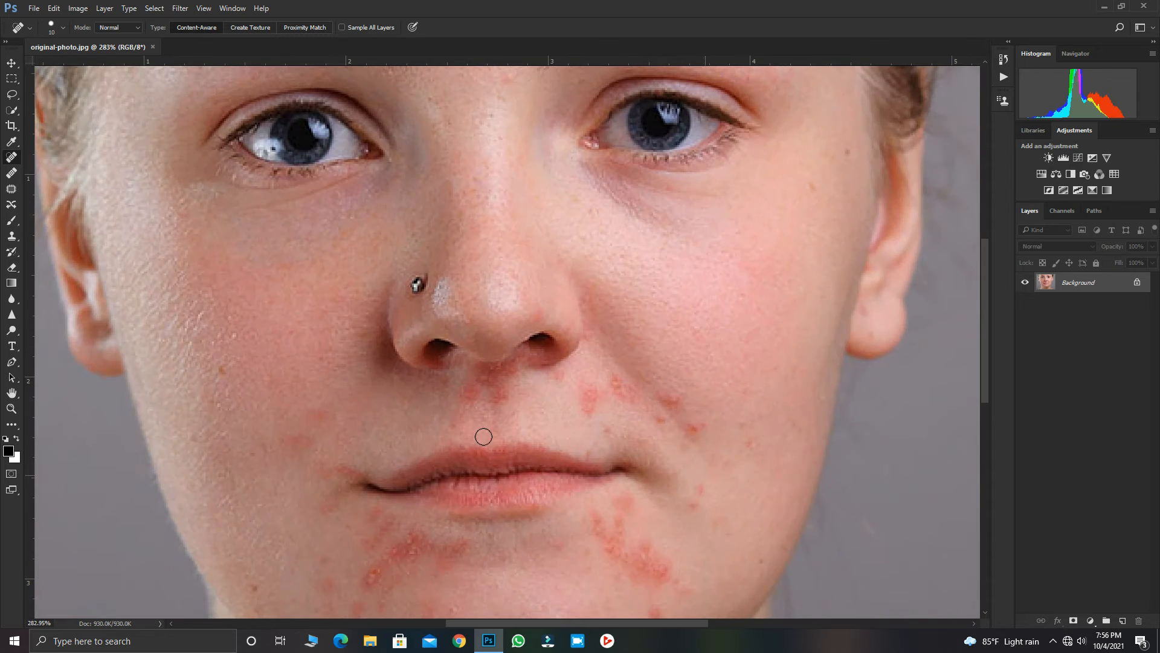
scroll(483, 437, "down", 5)
scroll(601, 407, "up", 4)
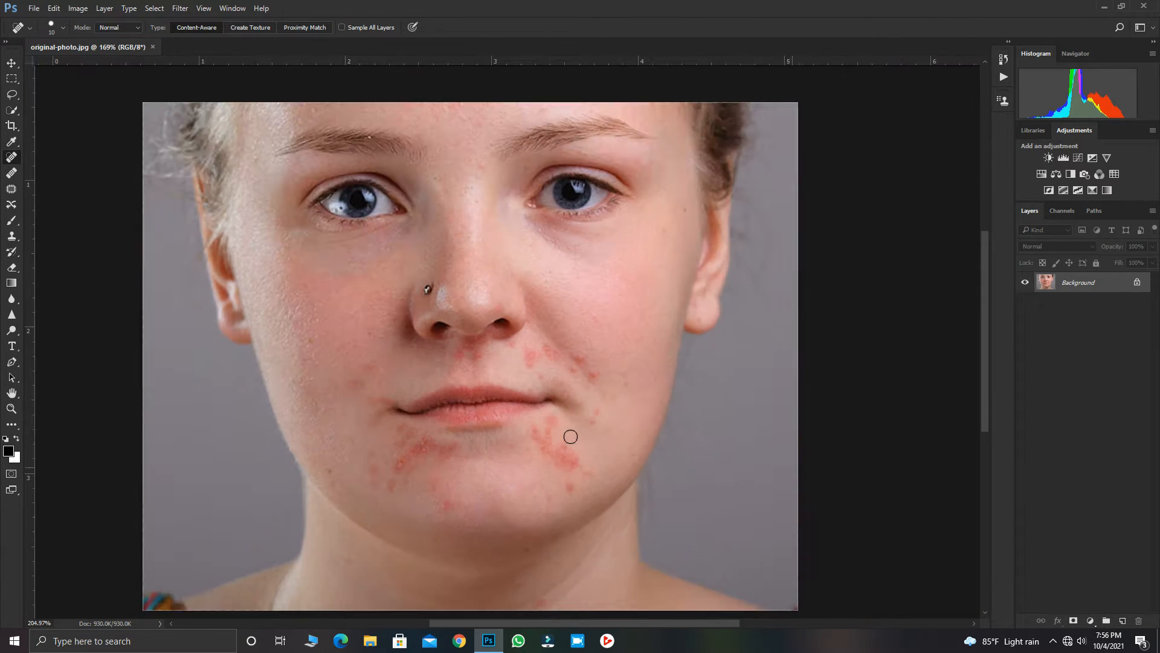
scroll(570, 436, "up", 2)
scroll(500, 442, "down", 3)
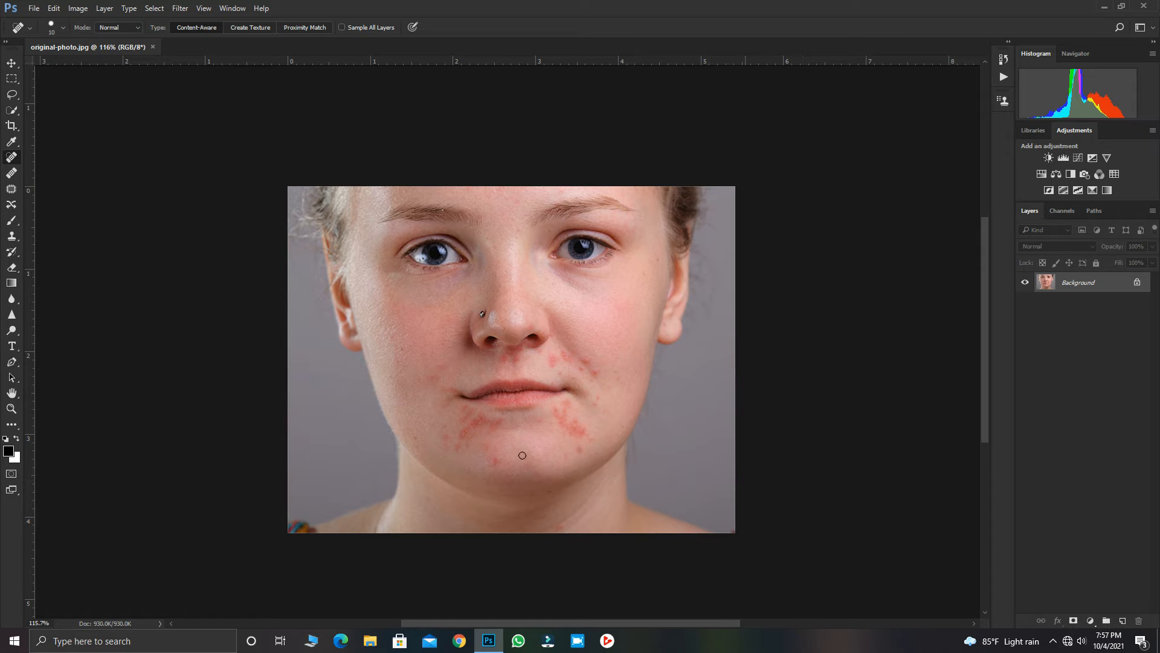
scroll(522, 455, "up", 6)
scroll(511, 474, "down", 3)
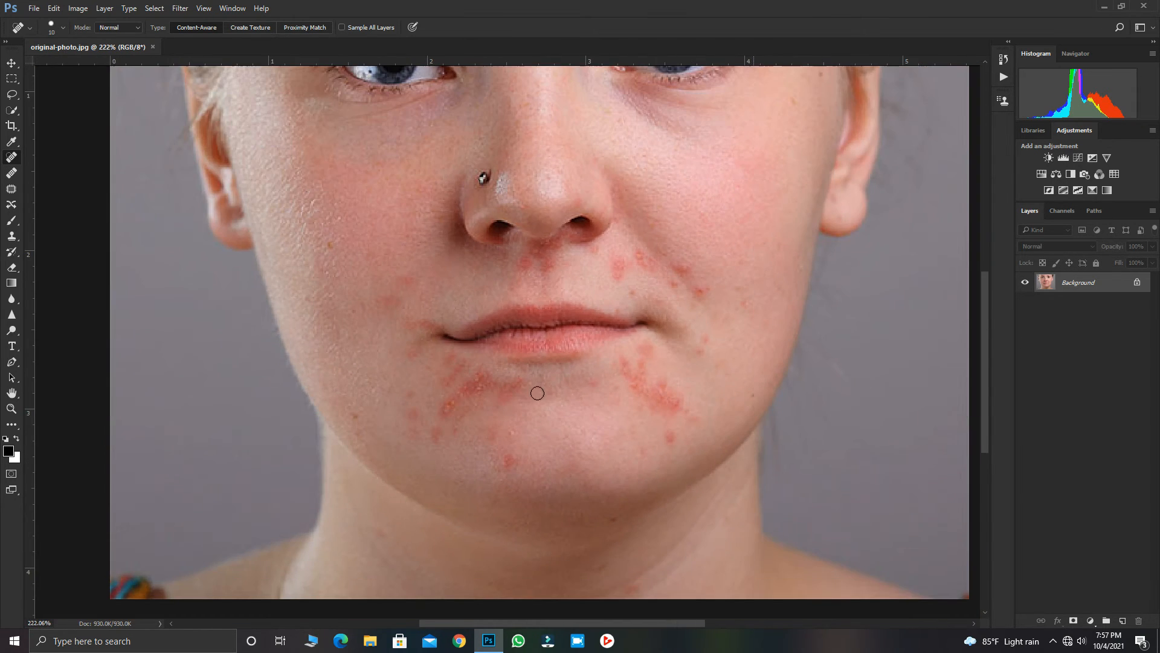
scroll(556, 391, "down", 4)
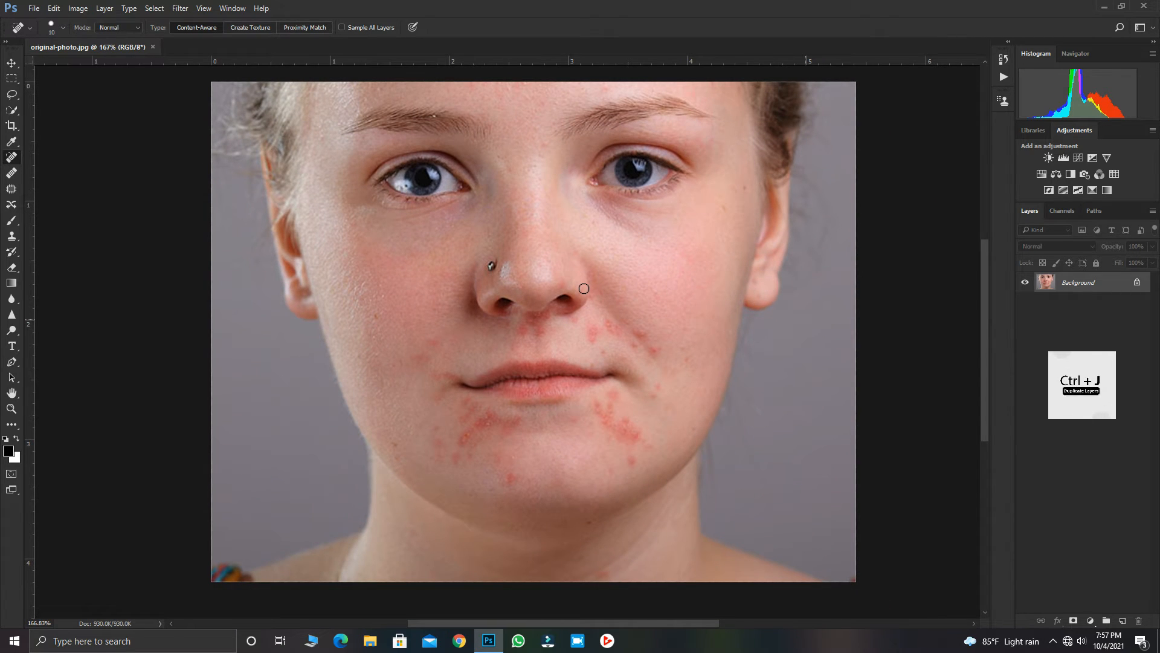
key("ctrl+j")
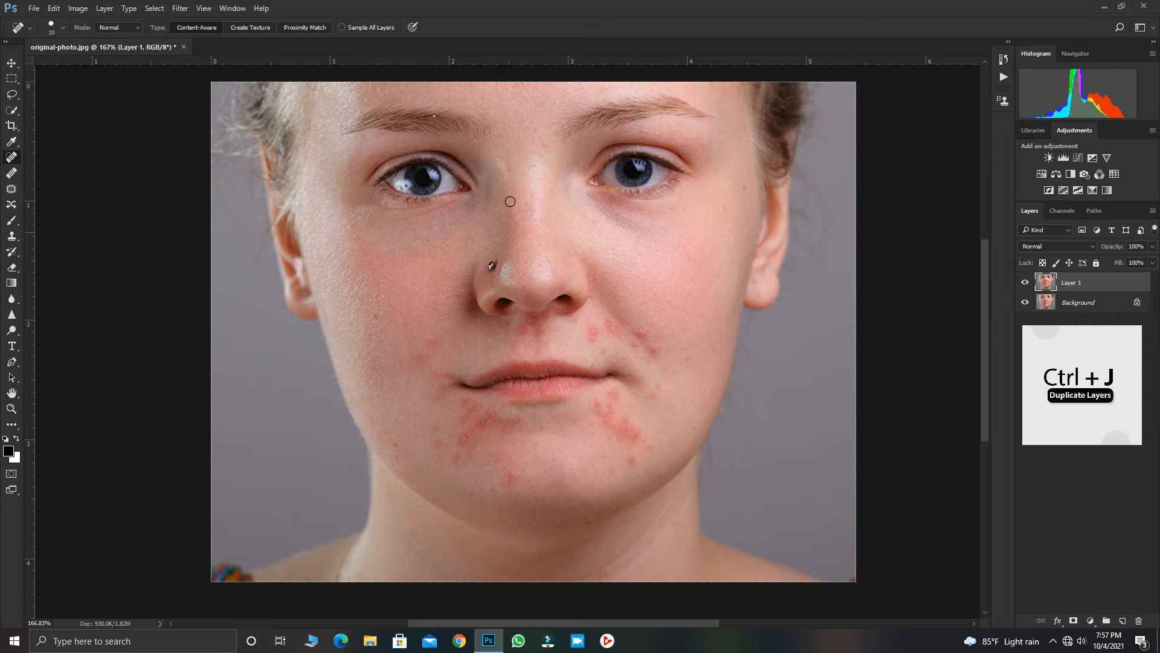
- Heal the small brown spot on the cheek at the image's left with the Spot Healing Brush
scroll(524, 162, "up", 4)
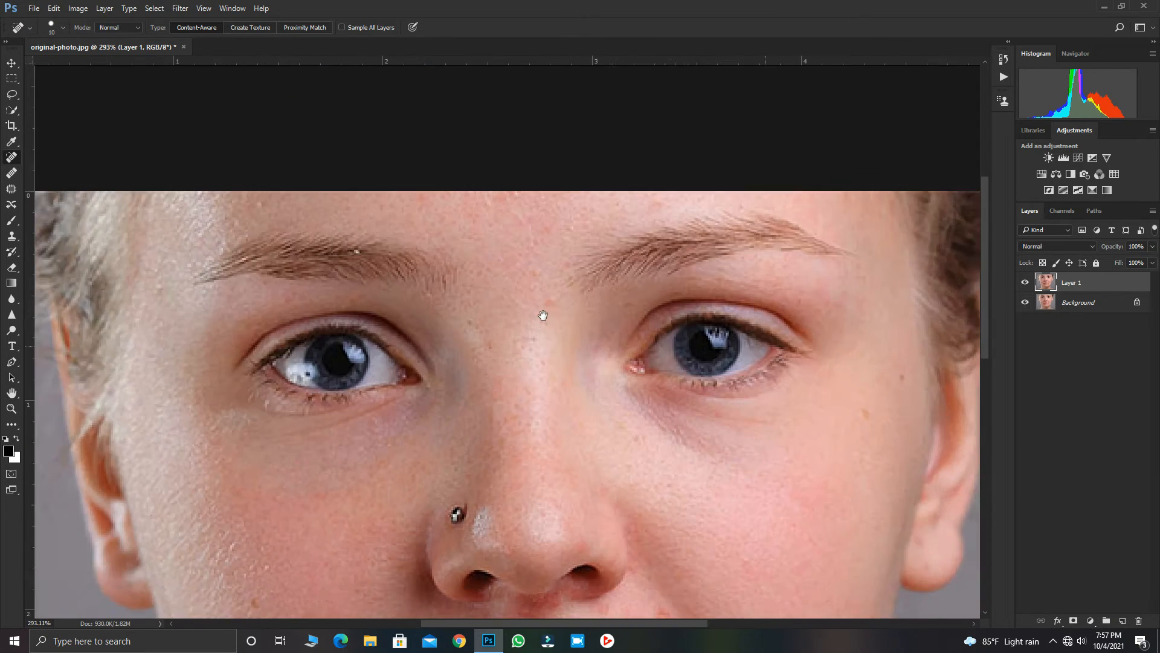
left_click_drag(544, 369, 552, 123)
left_click_drag(529, 406, 578, 263)
scroll(305, 239, "up", 5)
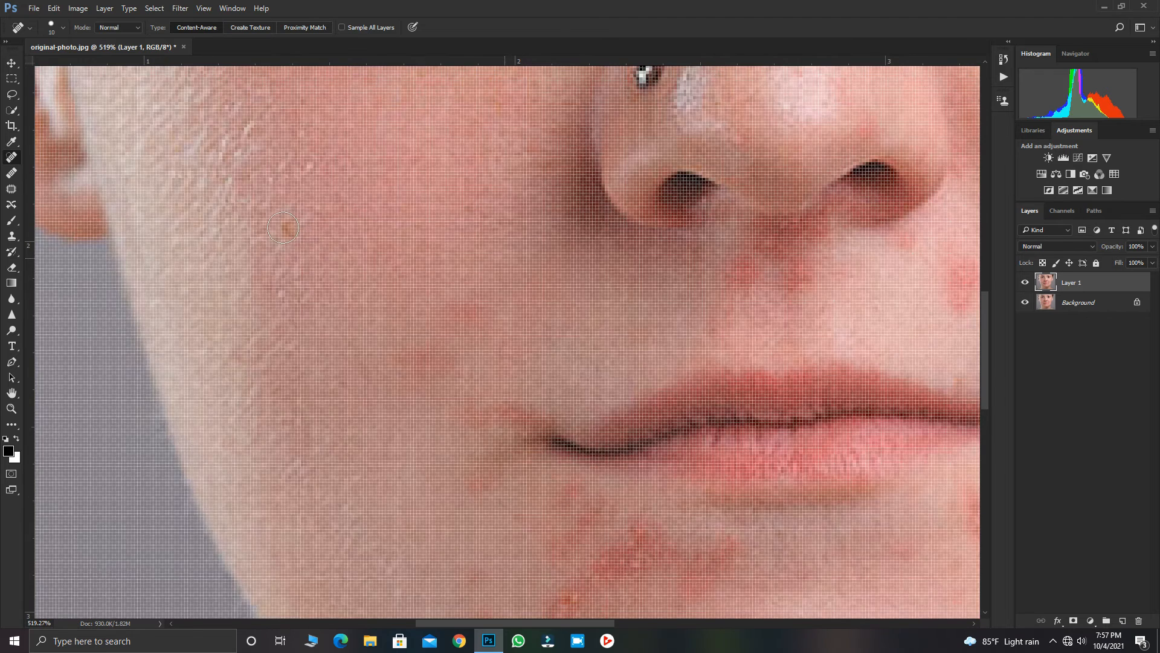
left_click(290, 232)
- Heal the isolated spots along the lower chin, working from its left side across to its right side
scroll(383, 293, "down", 4)
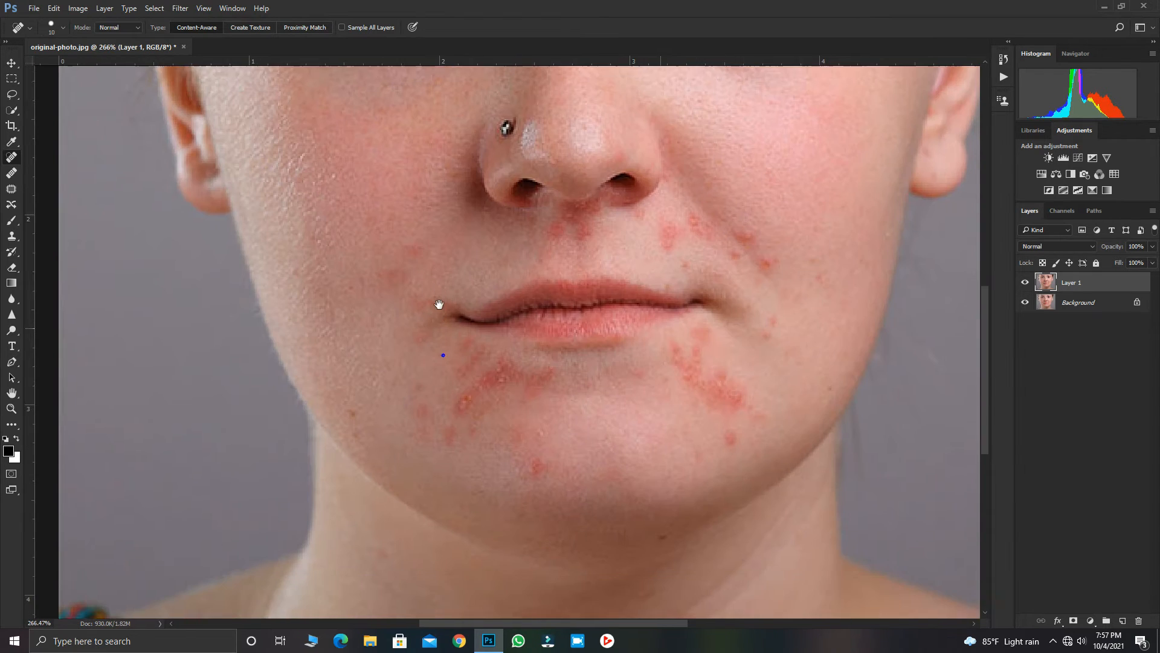
left_click(527, 458)
left_click(550, 459)
left_click(575, 460)
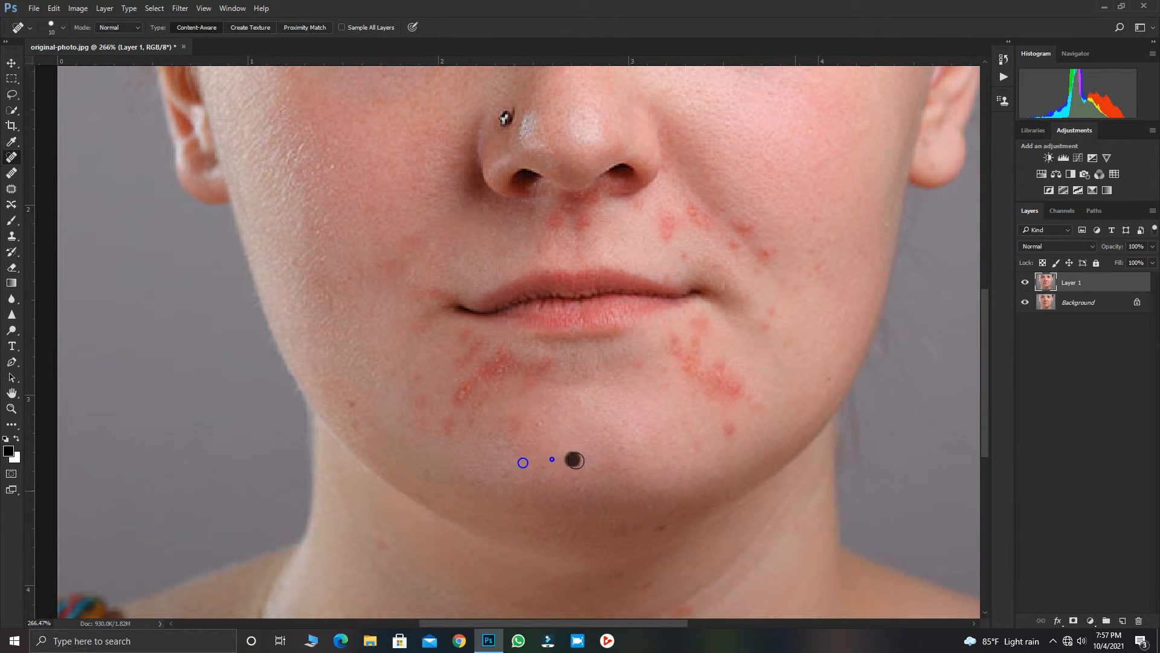
left_click(605, 466)
left_click(628, 465)
left_click(697, 443)
left_click(718, 427)
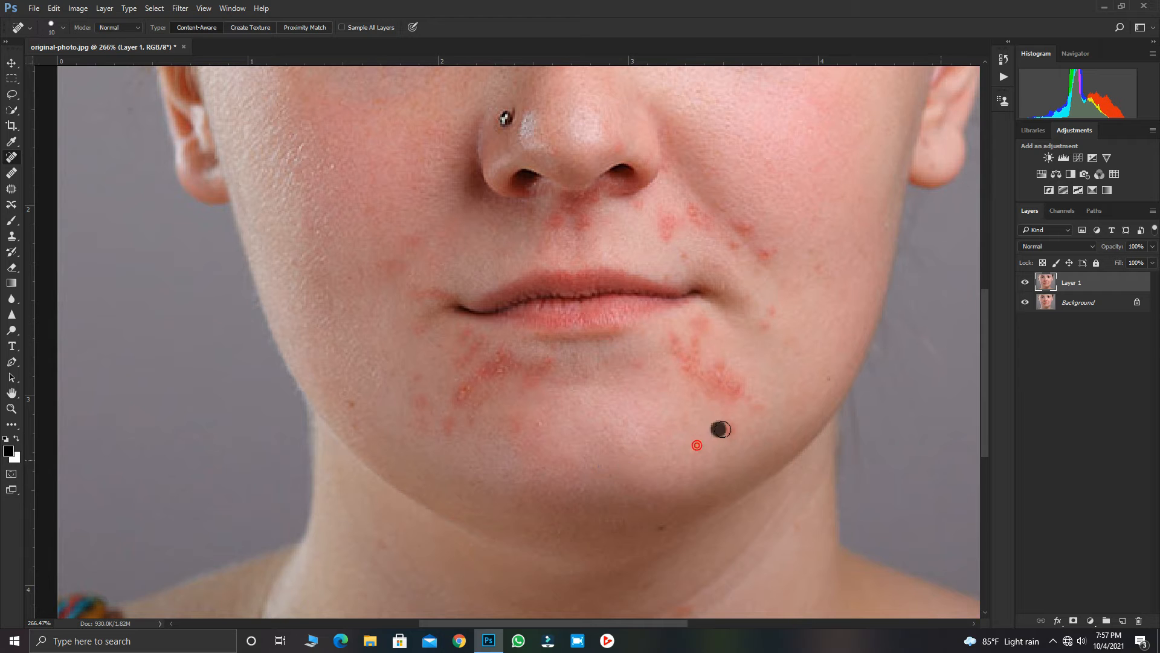
left_click(729, 432)
- Set the Spot Healing Brush size to 24 px
right_click(451, 323)
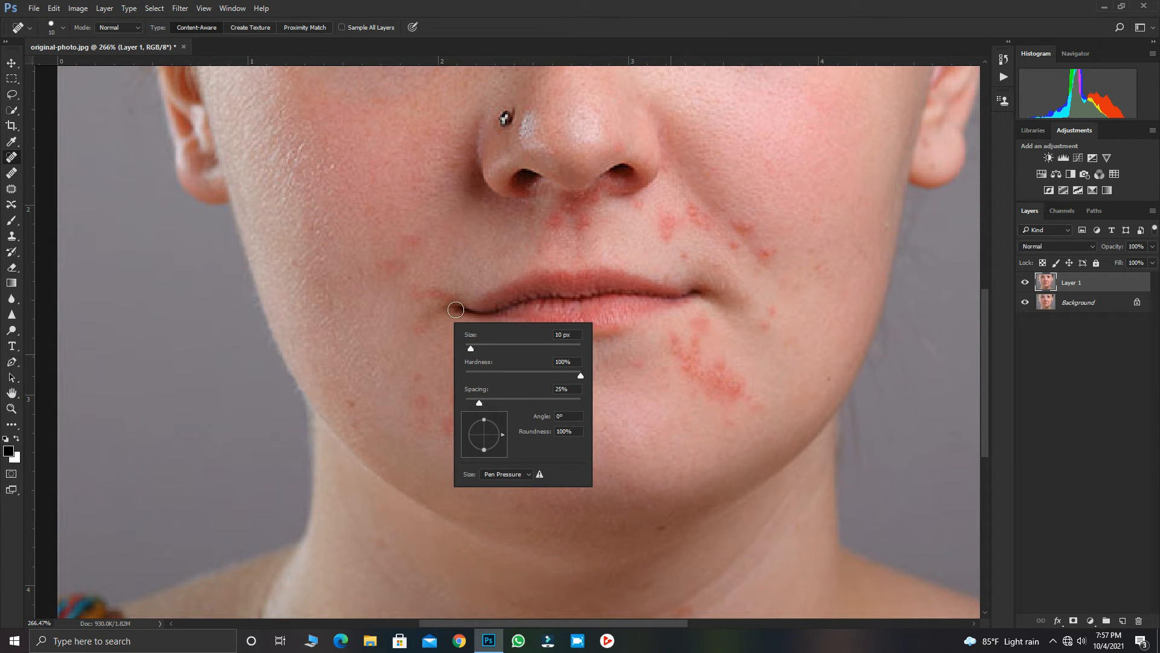
right_click(380, 261)
left_click_drag(396, 287, 404, 287)
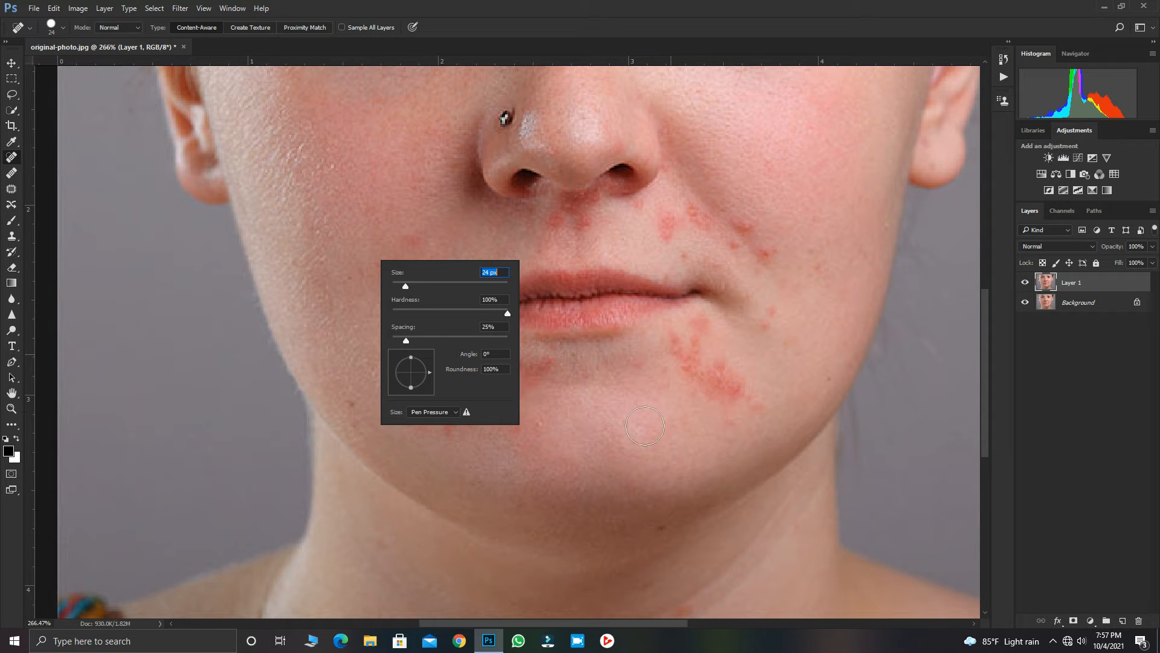
left_click(544, 425)
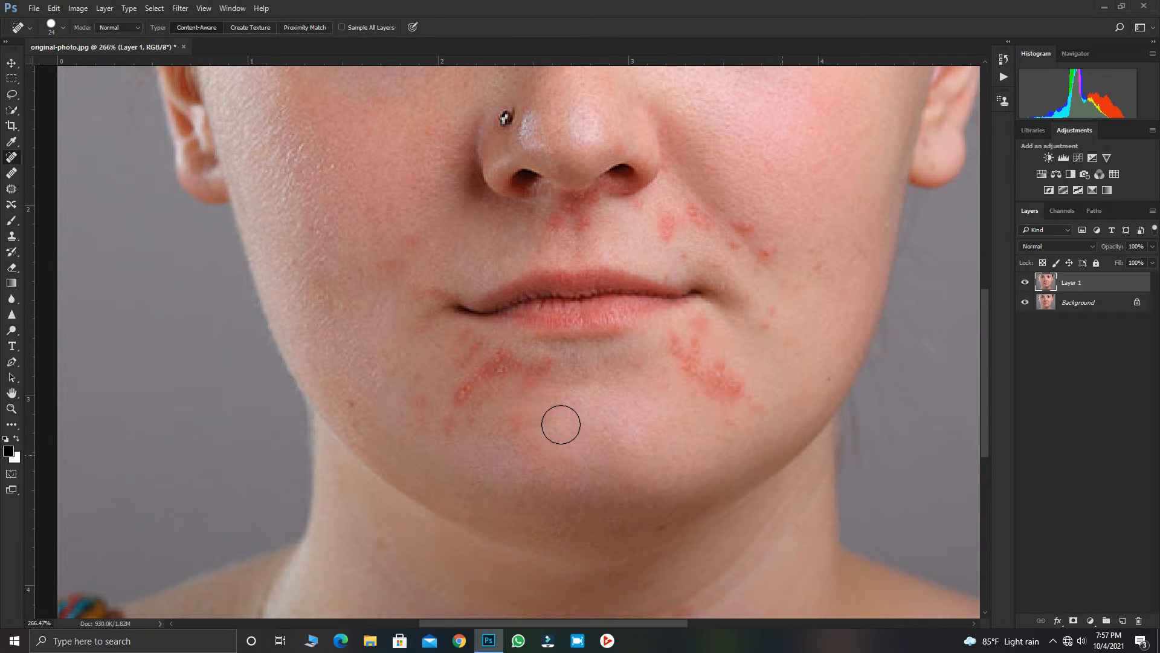
- Adjust the Spot Healing Brush size to 15 px to suit the blemishes around the mouth
key("bracketleft")
key("bracketleft")
key("bracketright")
key("bracketright")
key("ctrl+minus")
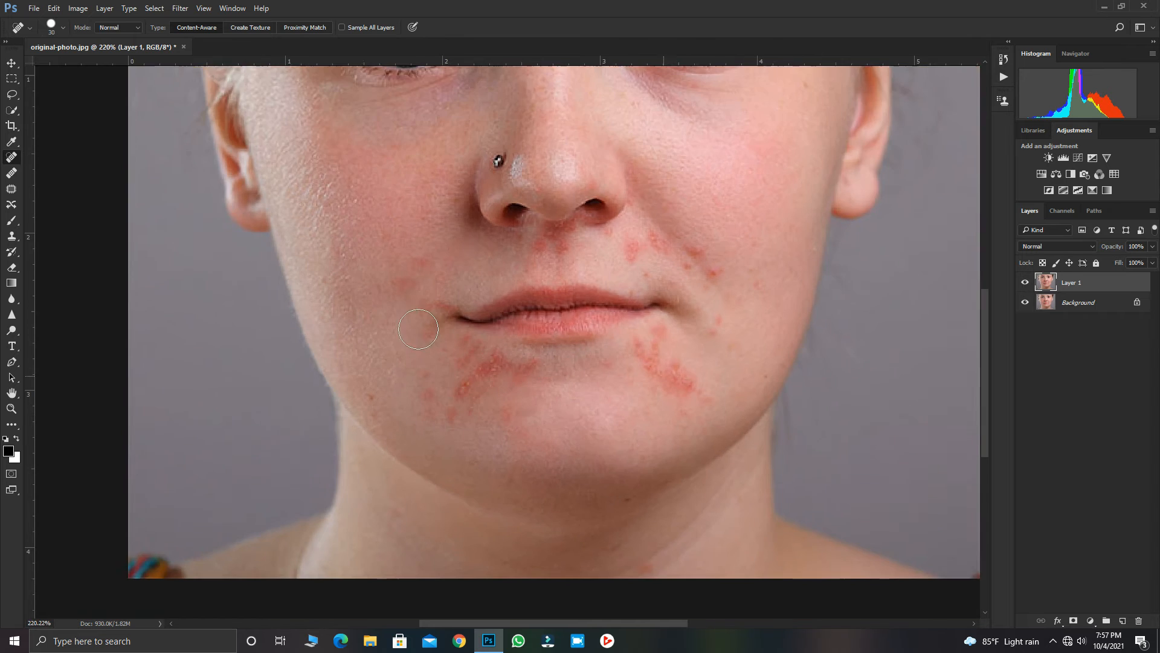
scroll(368, 393, "up", 2)
key("bracketleft")
key("bracketleft")
- Heal the mole on the lower left cheek and the red blemishes on the left side of the chin
left_click_drag(365, 393, 366, 419)
left_click_drag(443, 383, 443, 391)
left_click(446, 412)
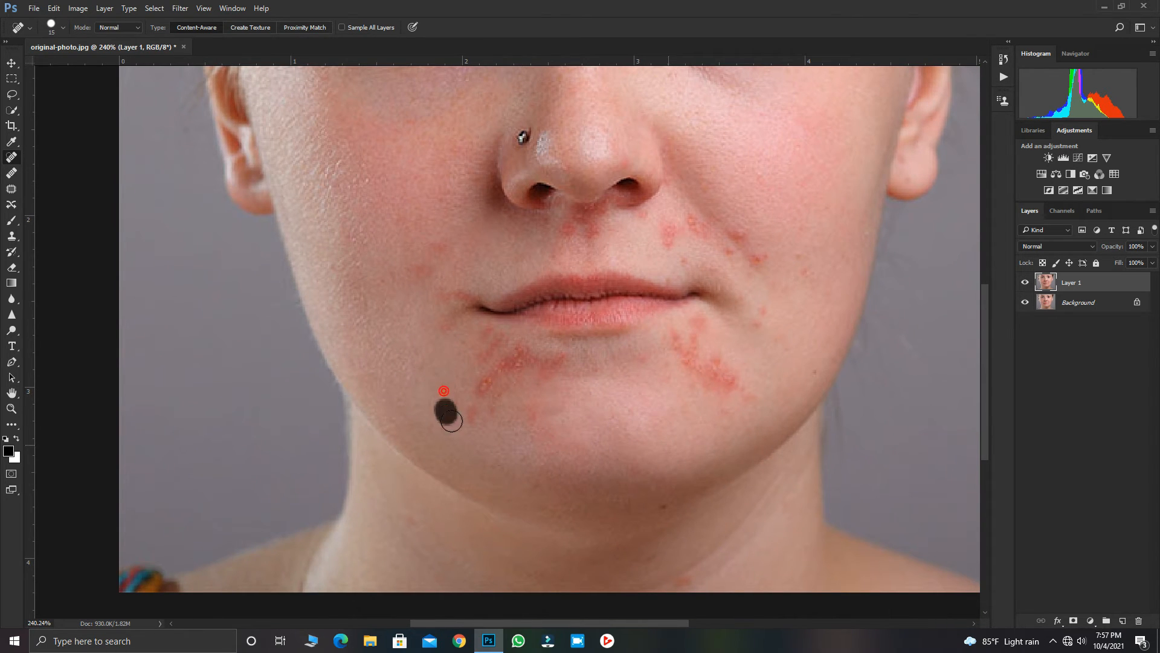
left_click(465, 416)
left_click(513, 415)
left_click_drag(513, 409, 552, 409)
left_click(484, 396)
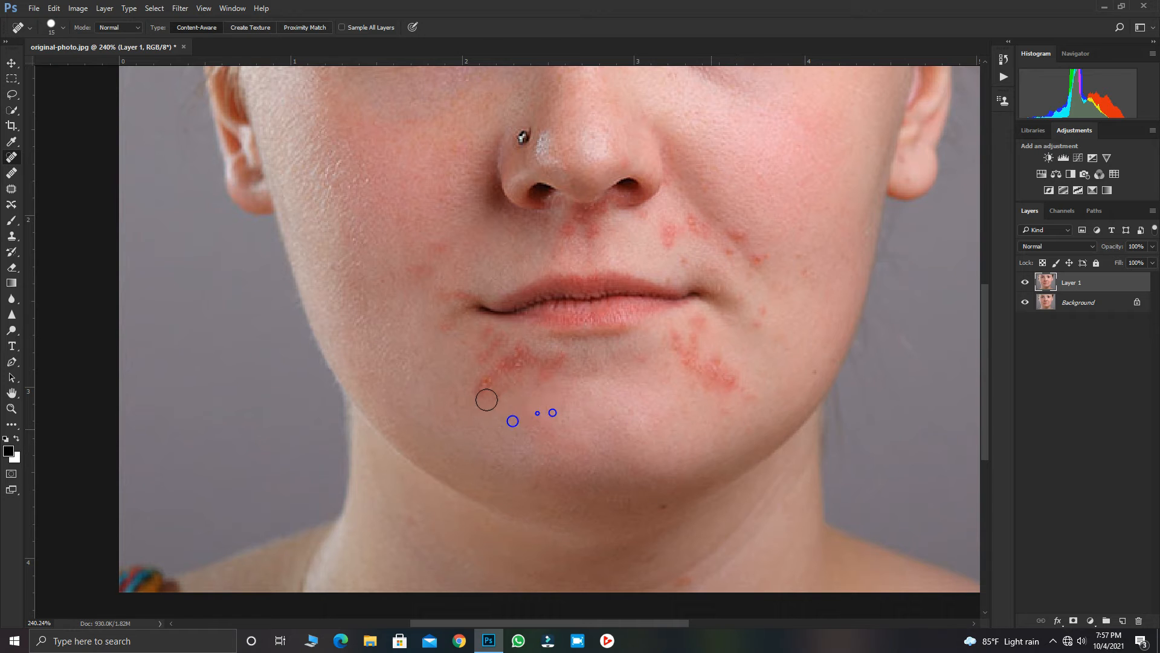
left_click(494, 366)
left_click_drag(501, 364, 518, 357)
- Heal the red blemishes on the right cheek beside the nose and mouth, and those on the chin's right side
scroll(645, 409, "up", 4)
left_click_drag(645, 410, 460, 505)
left_click(497, 256)
left_click(567, 259)
left_click(635, 286)
left_click_drag(649, 235, 585, 254)
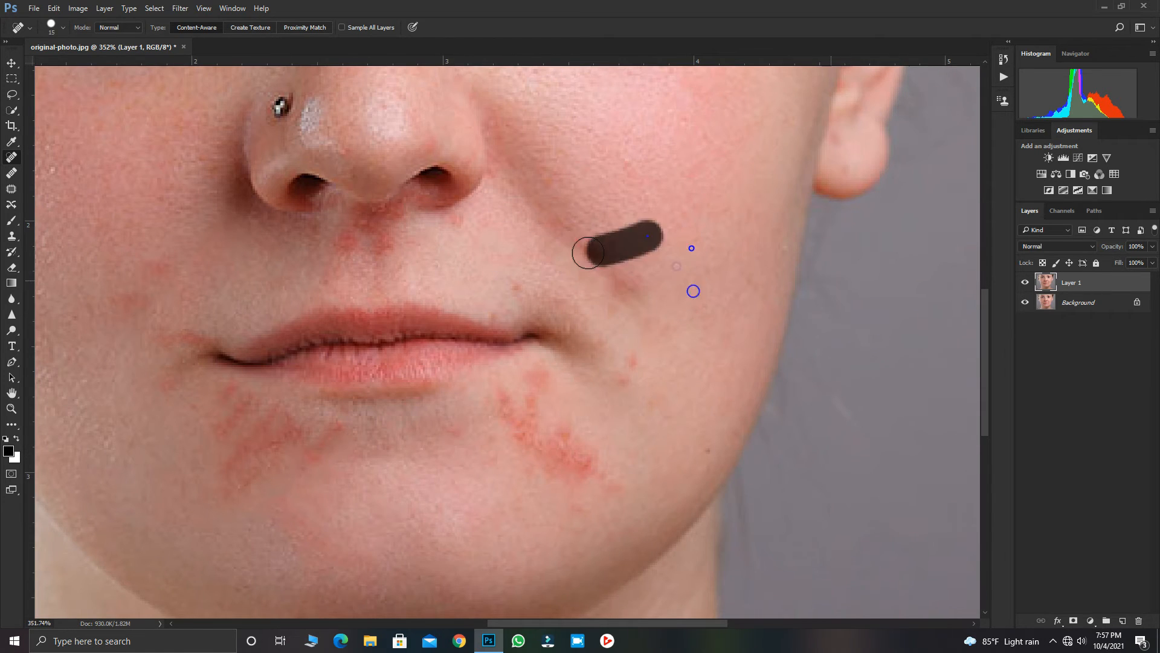
left_click_drag(651, 446, 624, 469)
left_click_drag(536, 366, 555, 388)
- Heal the red patches on the left cheek beside the mouth and the blemishes between the nose and upper lip
scroll(545, 377, "down", 6)
scroll(537, 363, "up", 4)
left_click(544, 311)
scroll(544, 311, "down", 2)
left_click_drag(426, 414, 398, 448)
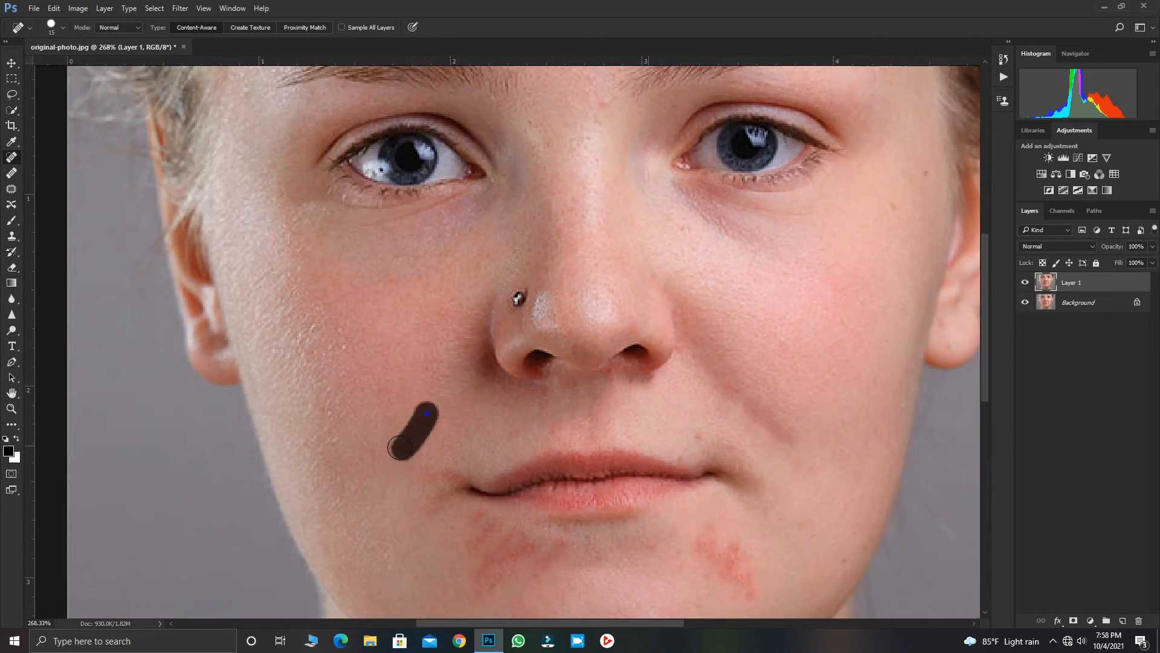
left_click(472, 409)
left_click(485, 463)
left_click(552, 430)
left_click(532, 409)
left_click(576, 411)
- Heal the remaining small spots on the skin around the right corner of the mouth
left_click(750, 469)
left_click(775, 496)
scroll(775, 495, "down", 6)
left_click(756, 329)
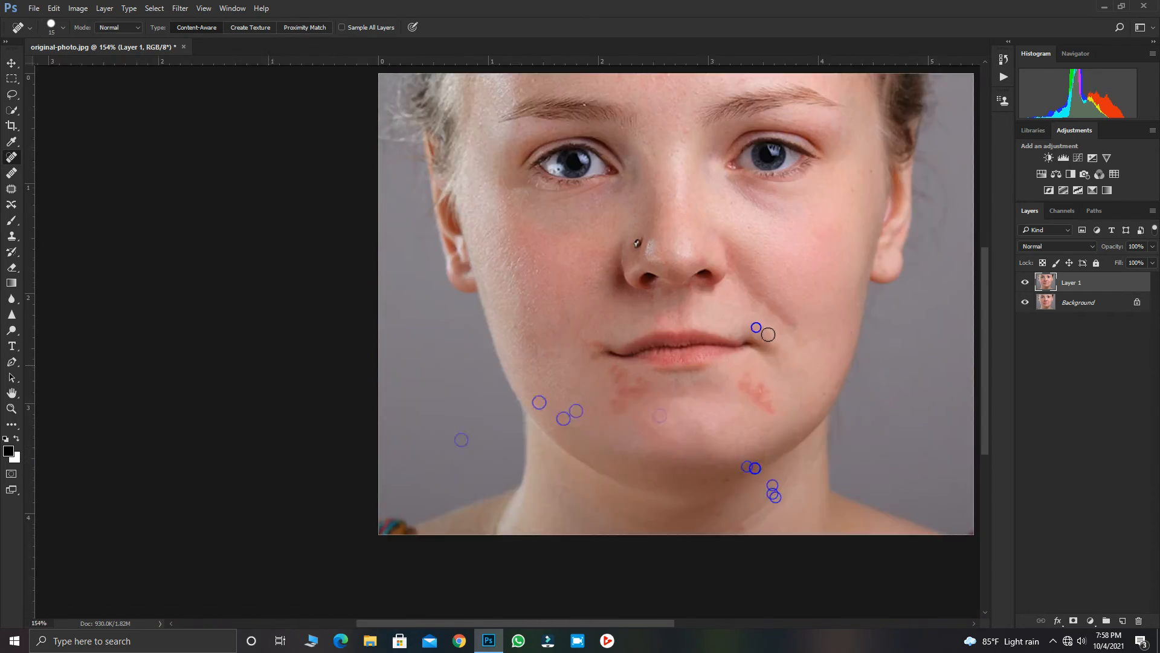
- Heal the remaining red patch below the right corner of the mouth on the chin
scroll(768, 335, "up", 10)
mouse_move(644, 442)
left_mouse_down()
mouse_move(695, 396)
mouse_move(744, 436)
left_mouse_up()
left_click(697, 398)
left_click_drag(669, 402, 824, 368)
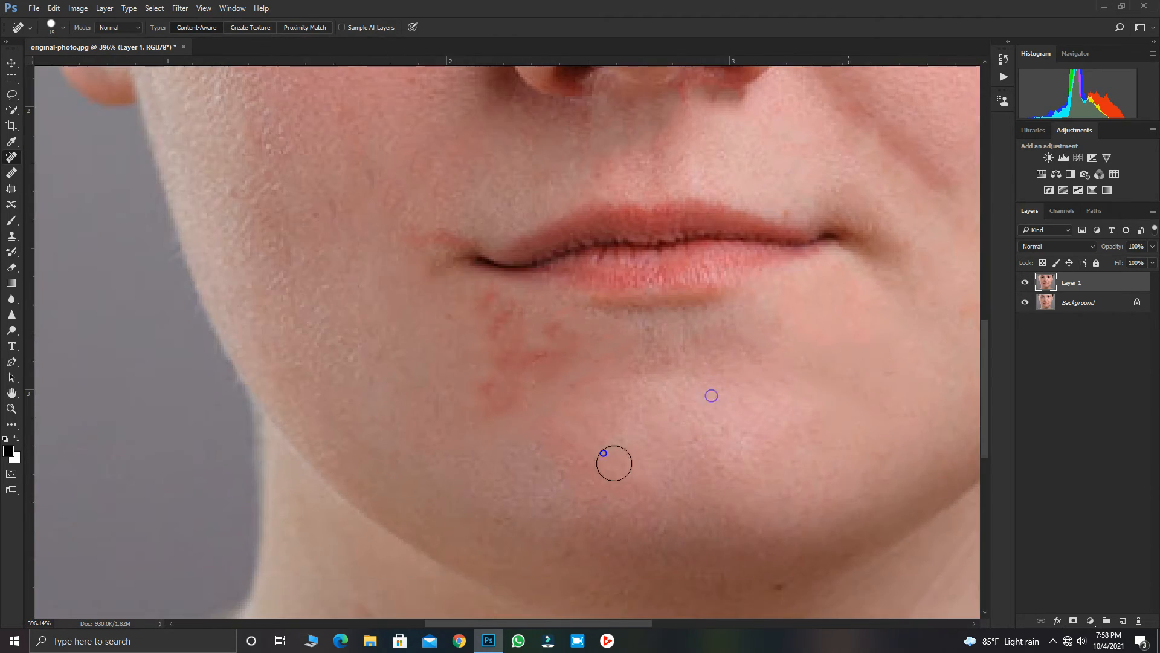
- Heal the red patch below the left corner of the mouth on the chin
left_click_drag(683, 488, 482, 402)
left_click_drag(606, 338, 420, 300)
scroll(441, 351, "up", 6)
left_click_drag(129, 205, 194, 225)
scroll(463, 318, "down", 6)
left_click_drag(614, 399, 598, 319)
left_click(606, 283)
left_click(657, 366)
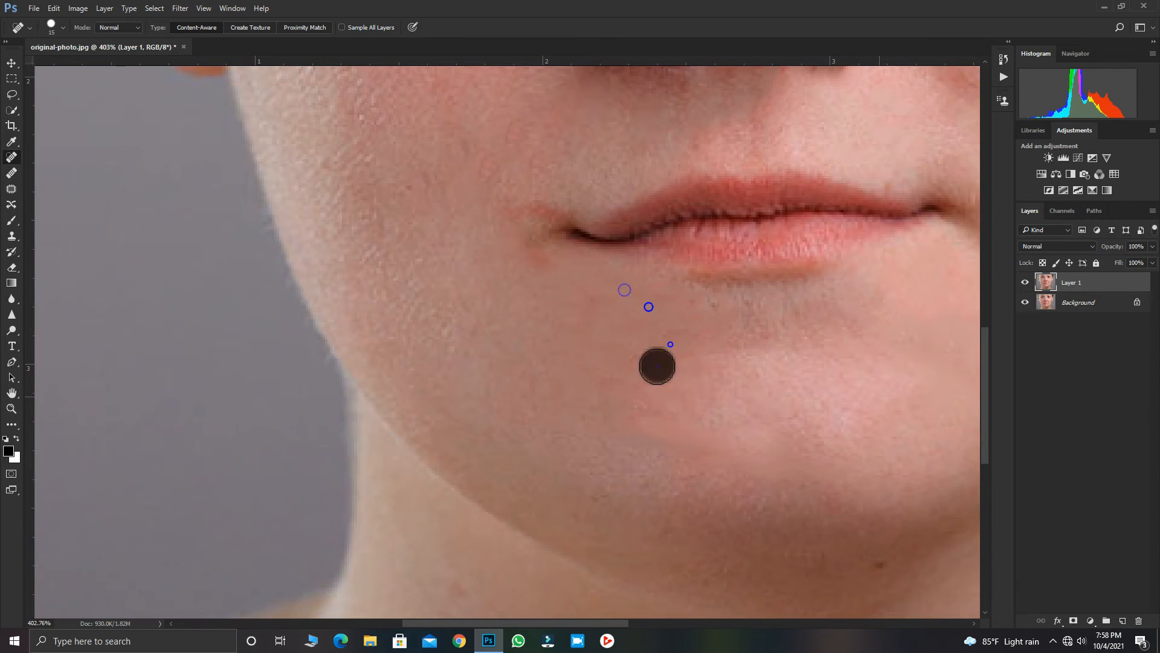
- Smooth the healed skin on the chin's left side and heal the red spot just below the left mouth corner
scroll(369, 387, "down", 6)
left_click_drag(628, 414, 420, 408)
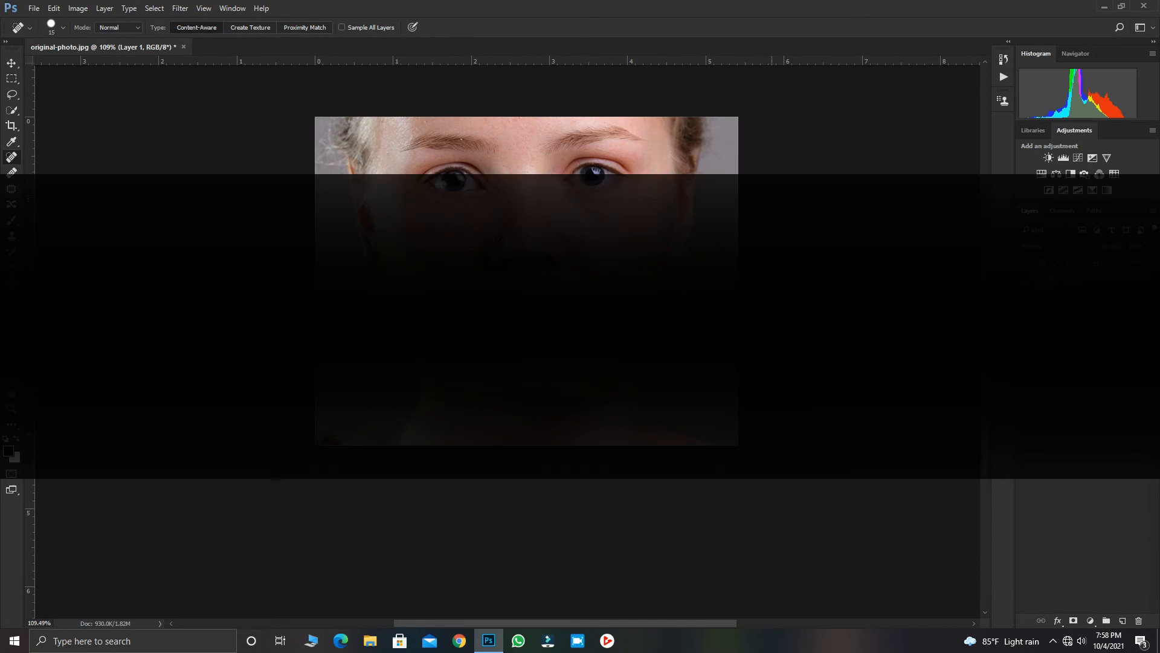
scroll(418, 361, "up", 6)
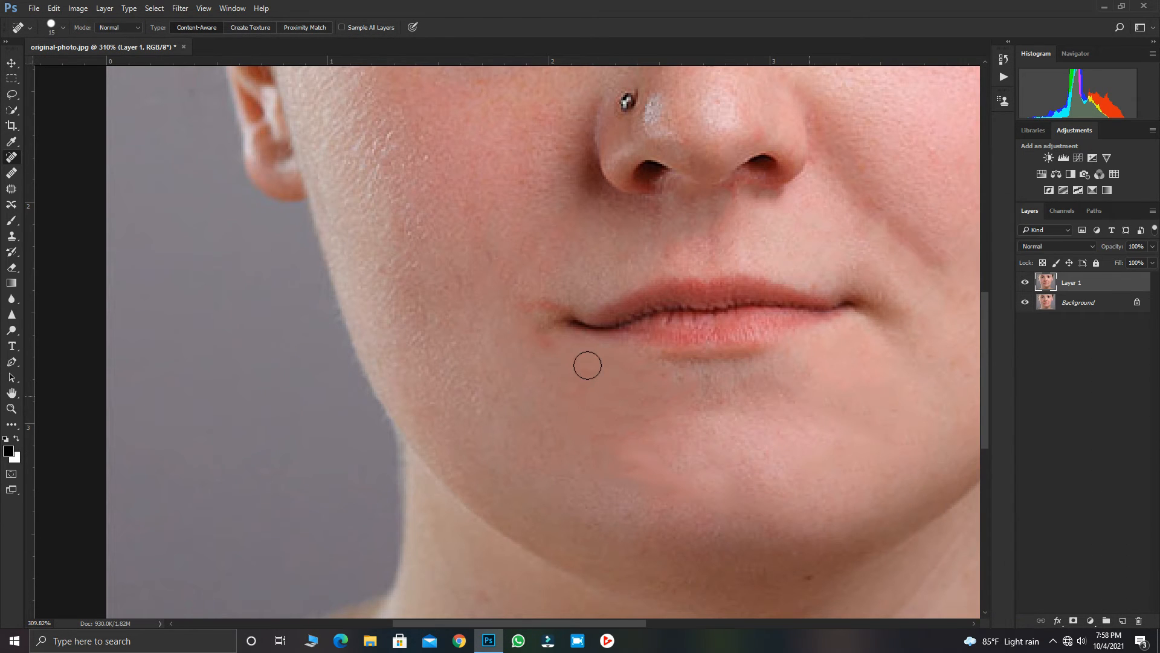
left_click_drag(586, 365, 587, 396)
left_click(547, 342)
scroll(544, 339, "down", 5)
mouse_move(573, 331)
left_mouse_down()
mouse_move(518, 373)
mouse_move(521, 385)
left_mouse_up()
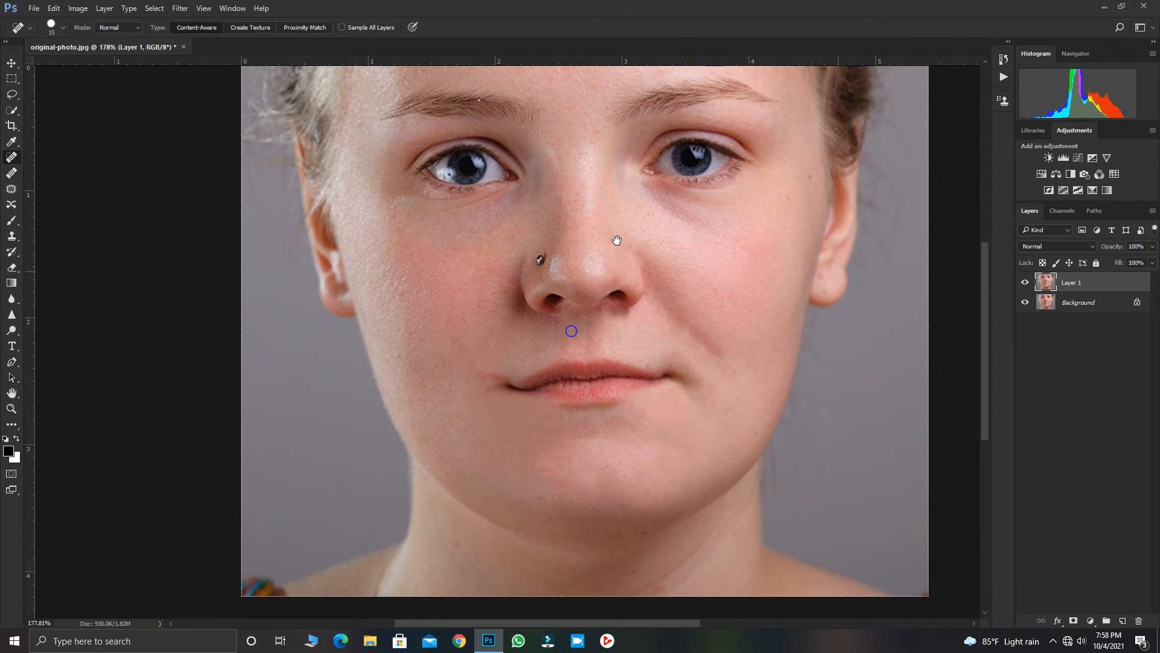
- Heal the red spot on the forehead at the upper edge of the photo
scroll(616, 241, "down", 3)
left_click_drag(633, 231, 617, 265)
scroll(736, 223, "up", 3)
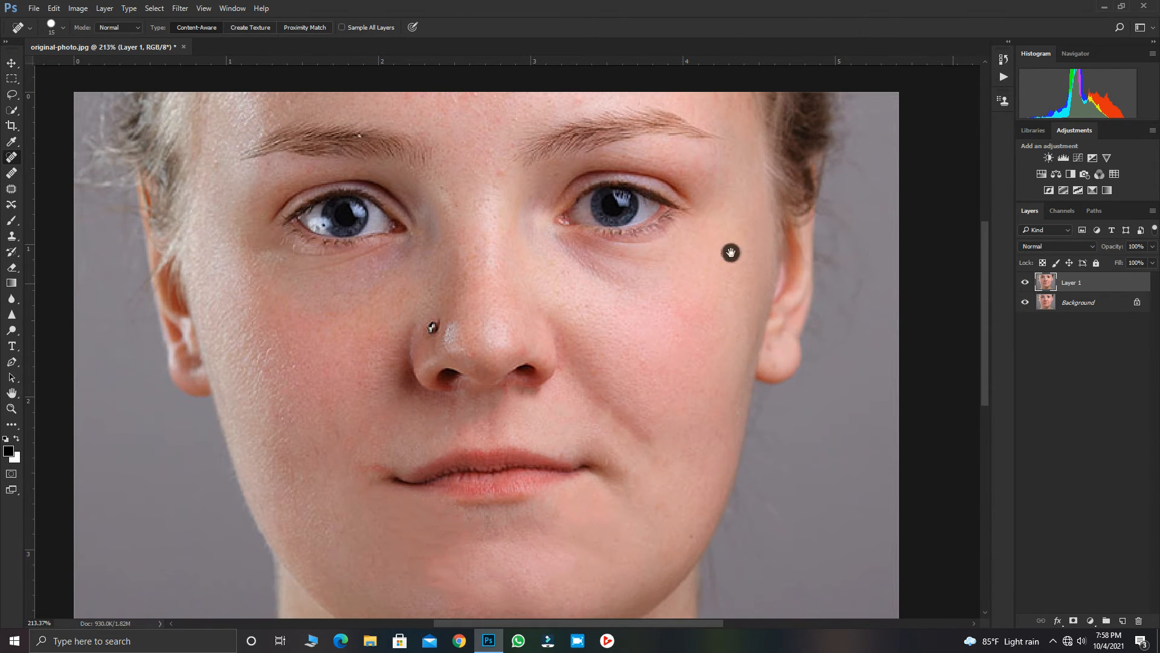
left_click_drag(731, 253, 681, 355)
left_click(575, 394)
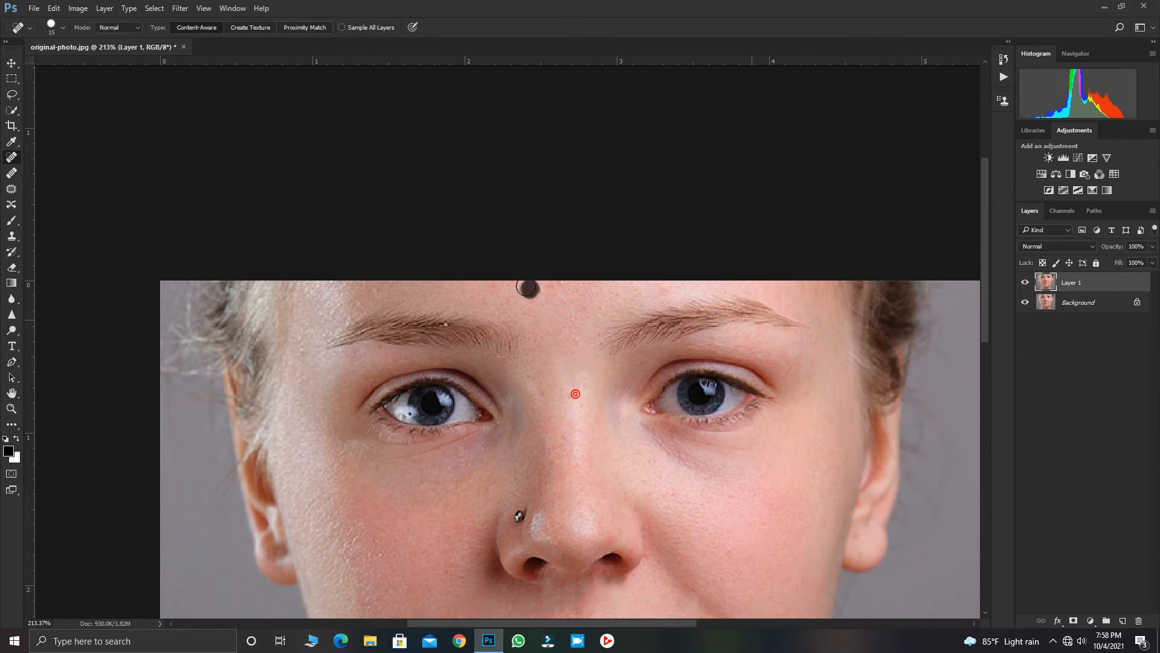
left_click_drag(575, 314, 597, 191)
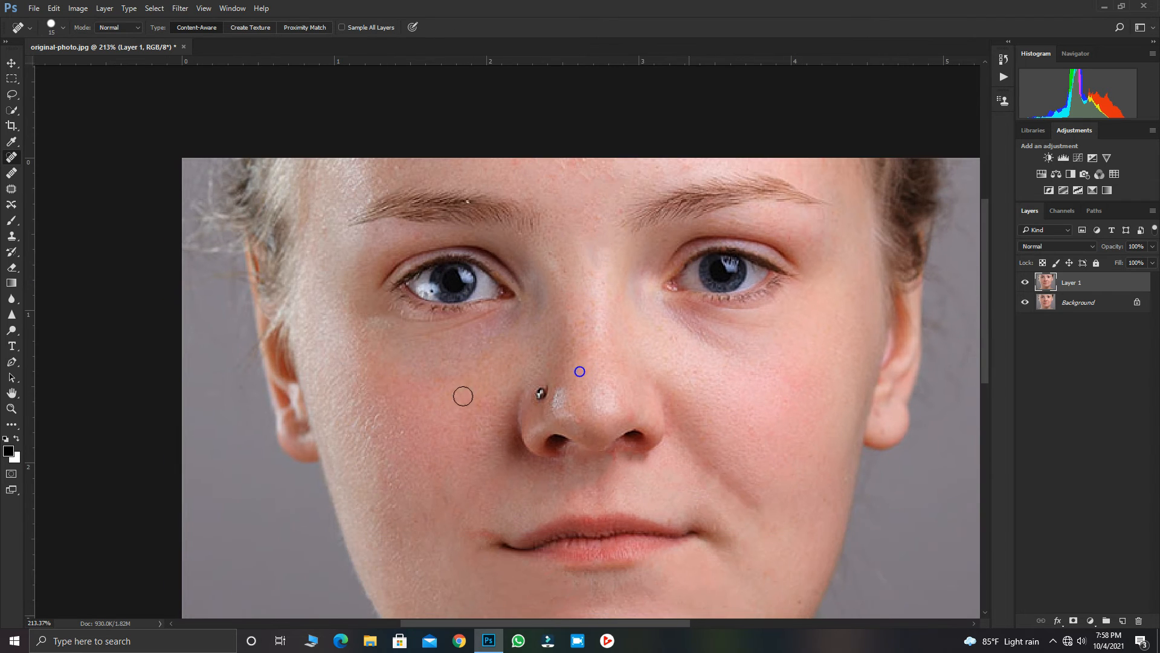
- Heal the small spots on the left cheek and the redness beside the left corner of the mouth
left_click(392, 433)
left_click_drag(424, 455, 427, 475)
left_click(423, 502)
left_click_drag(438, 541, 468, 534)
left_click(485, 525)
left_click(480, 537)
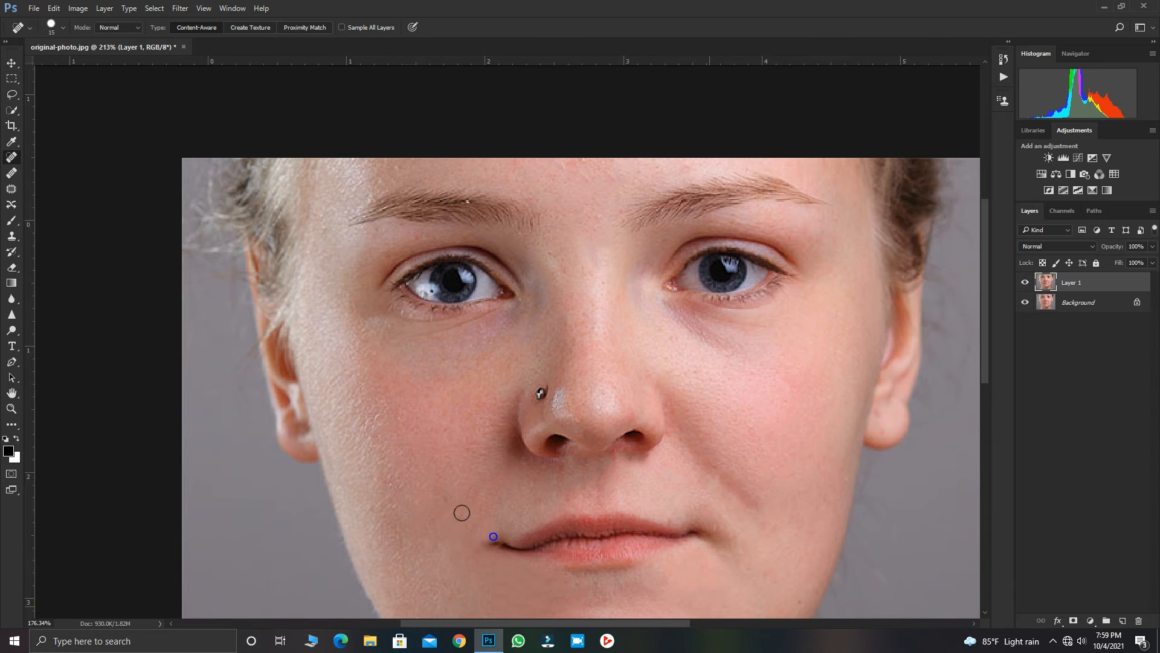
- Heal the remaining marks beside the right corner of the mouth and the small spots down toward the right jaw
scroll(478, 510, "down", 3)
scroll(583, 464, "up", 5)
left_click(625, 457)
left_click(638, 466)
left_click_drag(644, 488, 669, 497)
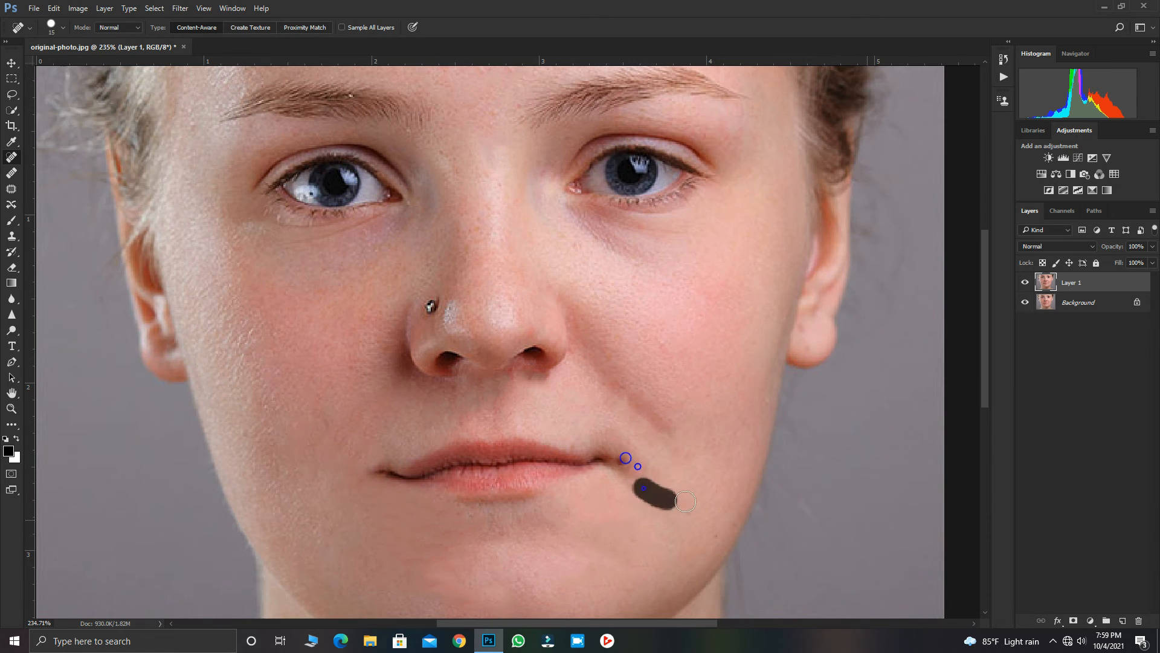
left_click(685, 501)
left_click_drag(703, 534, 709, 539)
- Compare the retouched portrait with the original by switching to the opening history snapshot and back to the latest healing state
scroll(525, 272, "down", 4)
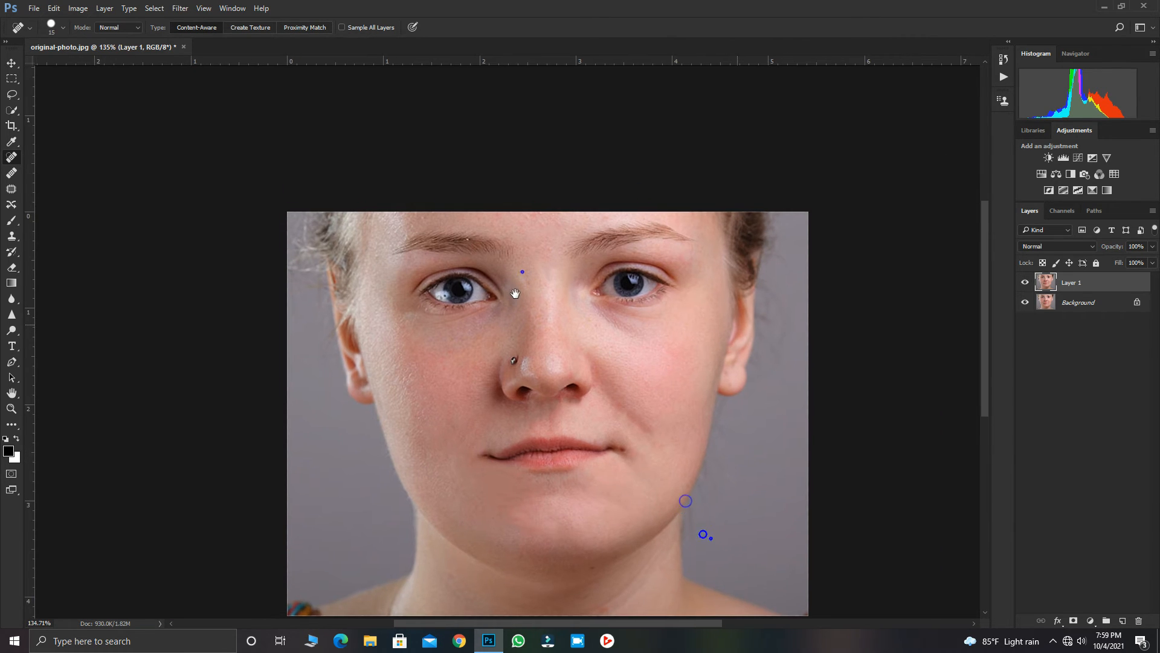
left_click(1003, 59)
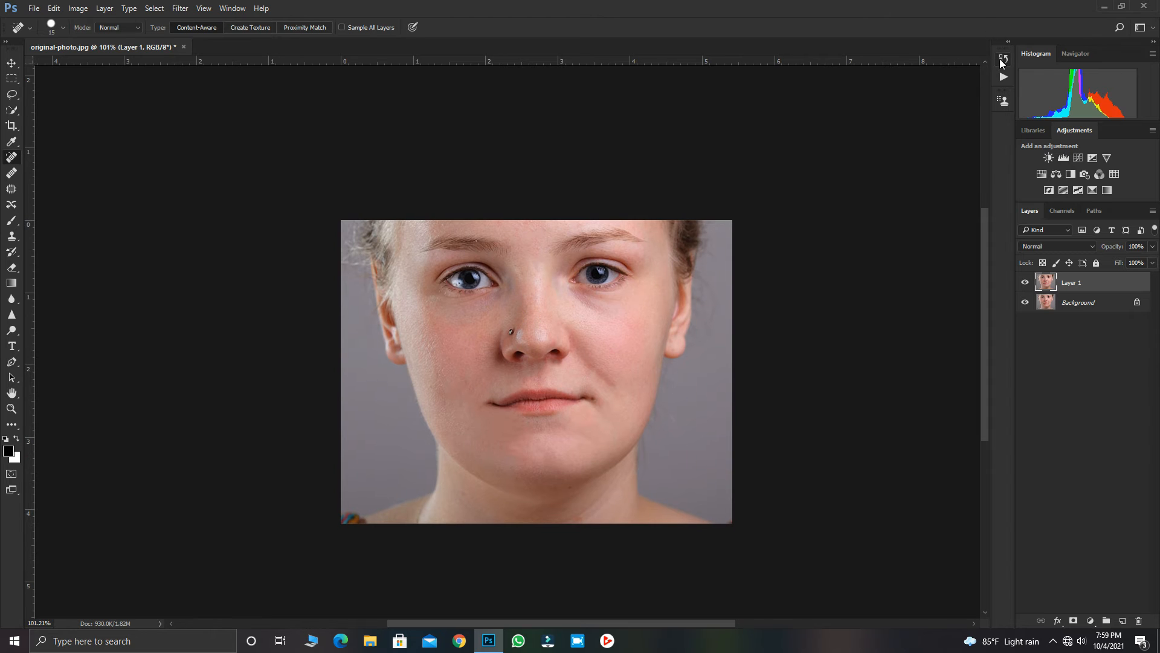
scroll(942, 101, "up", 3)
left_click(923, 76)
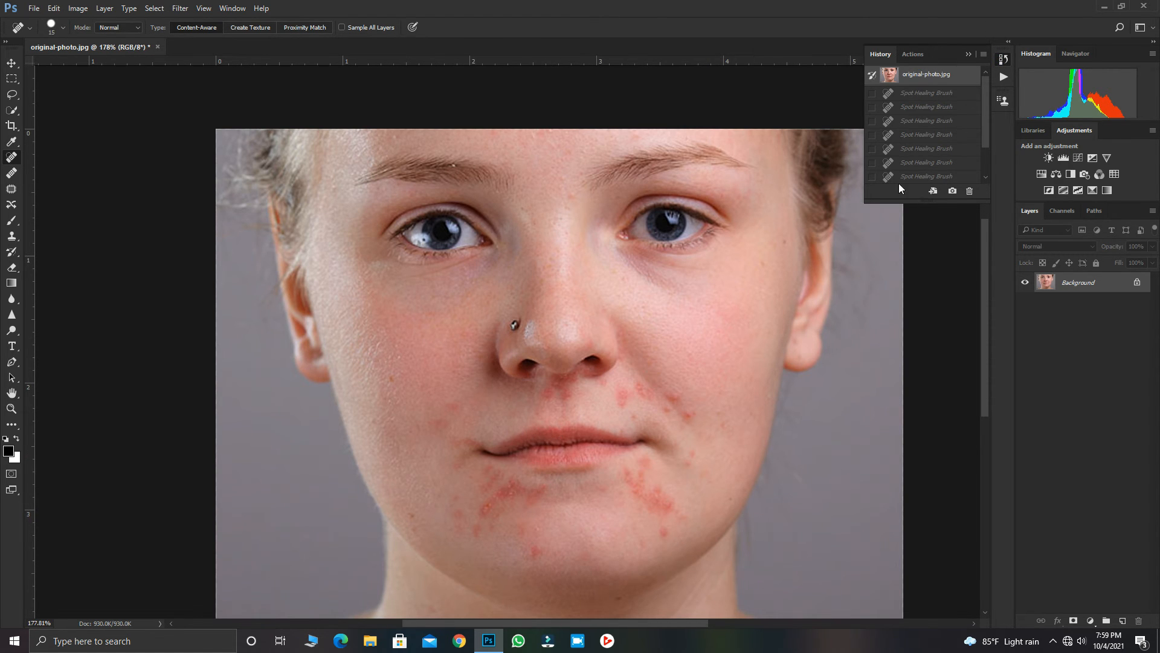
scroll(910, 178, "down", 1)
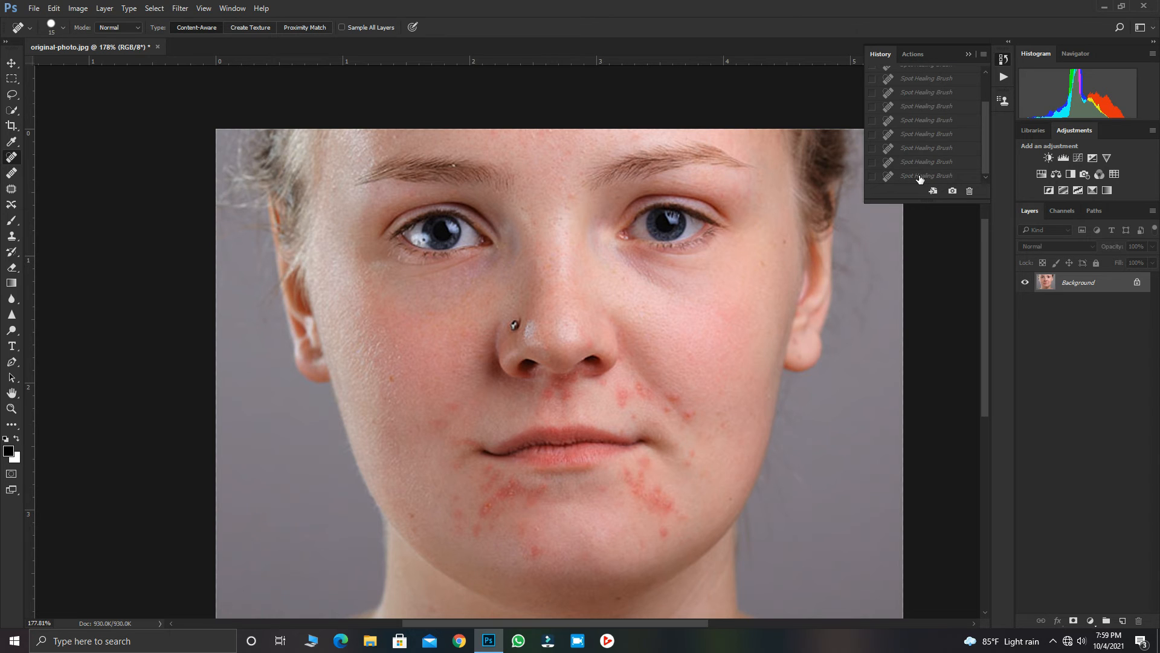
left_click(920, 177)
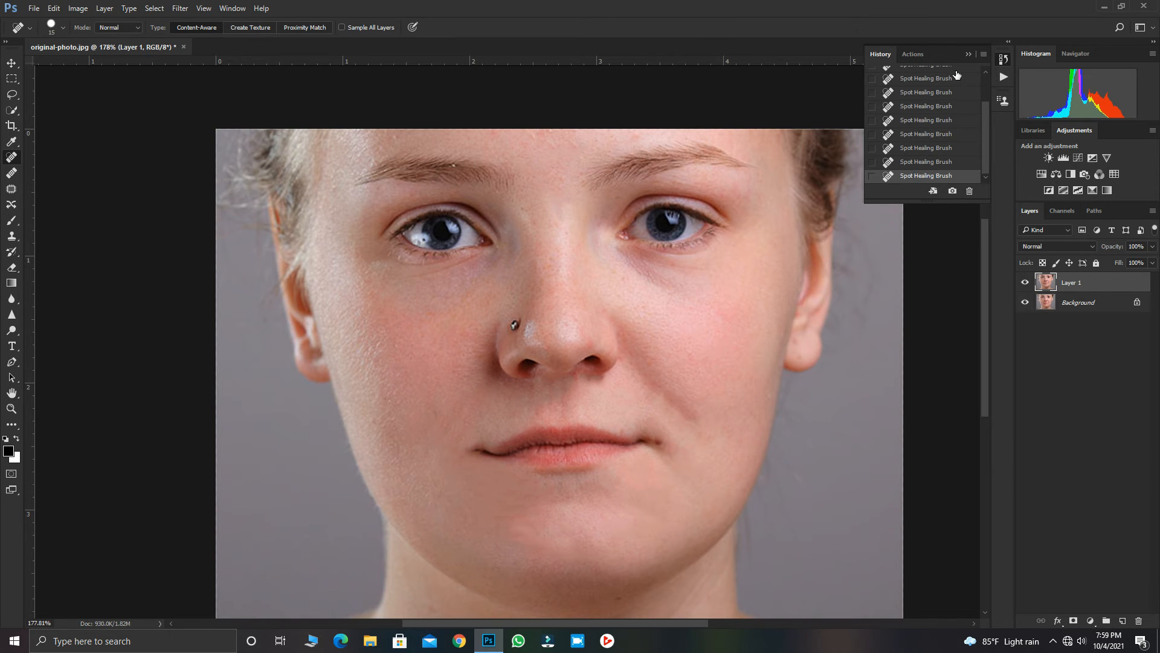
left_click(969, 54)
scroll(652, 279, "down", 4)
left_click_drag(702, 316, 659, 320)
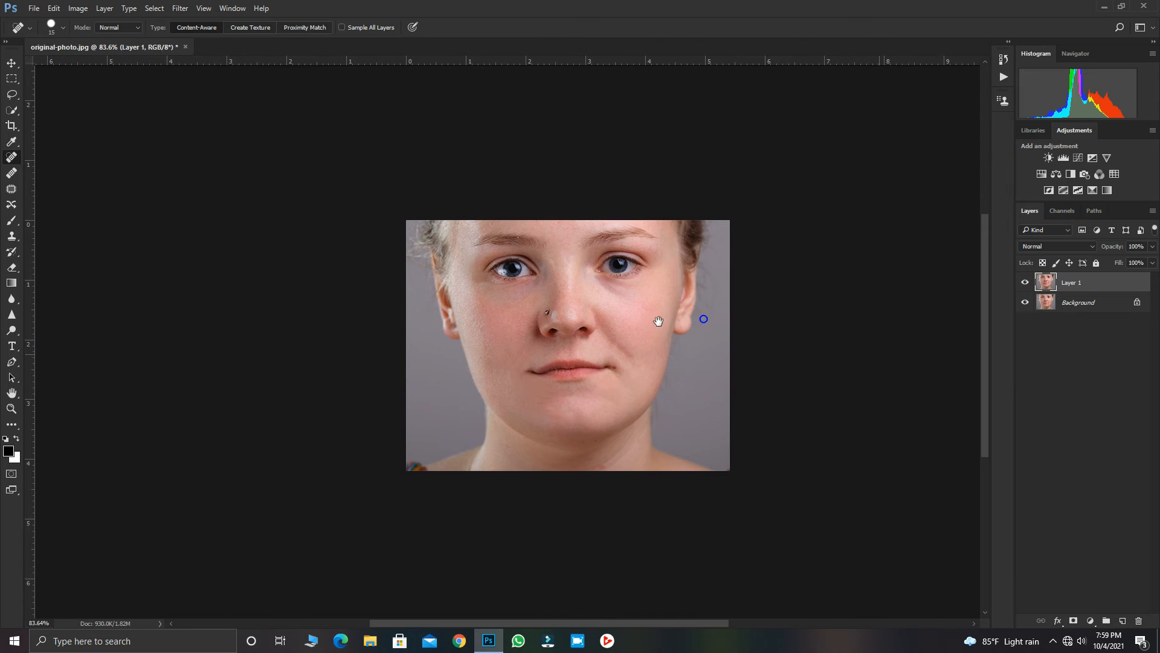
- Try to remove the nose stud with the Spot Healing Brush and undo that healing
scroll(623, 335, "up", 2)
scroll(523, 305, "up", 3)
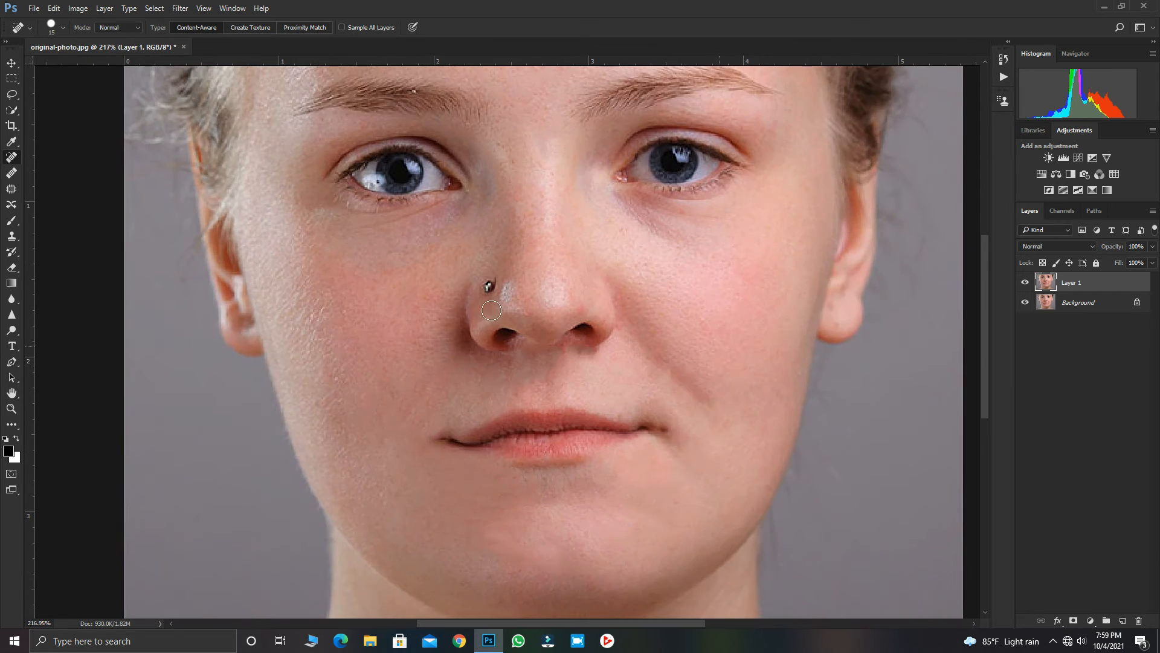
scroll(491, 310, "up", 2)
left_click(489, 286)
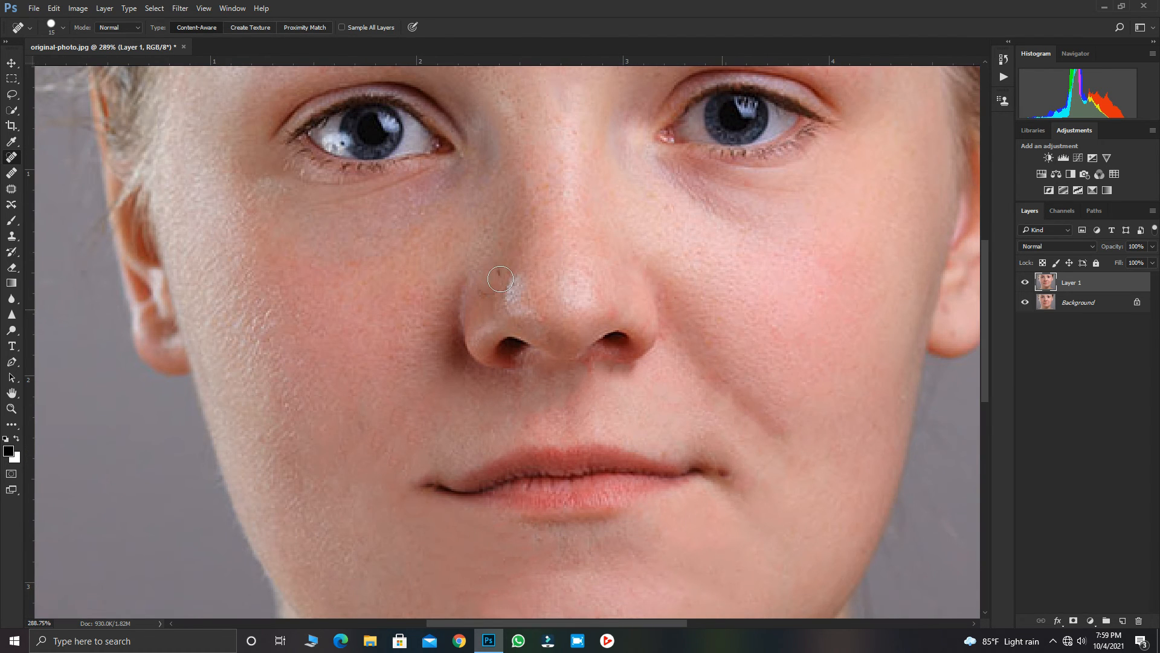
key("ctrl+z")
scroll(554, 293, "down", 3)
scroll(564, 290, "up", 1)
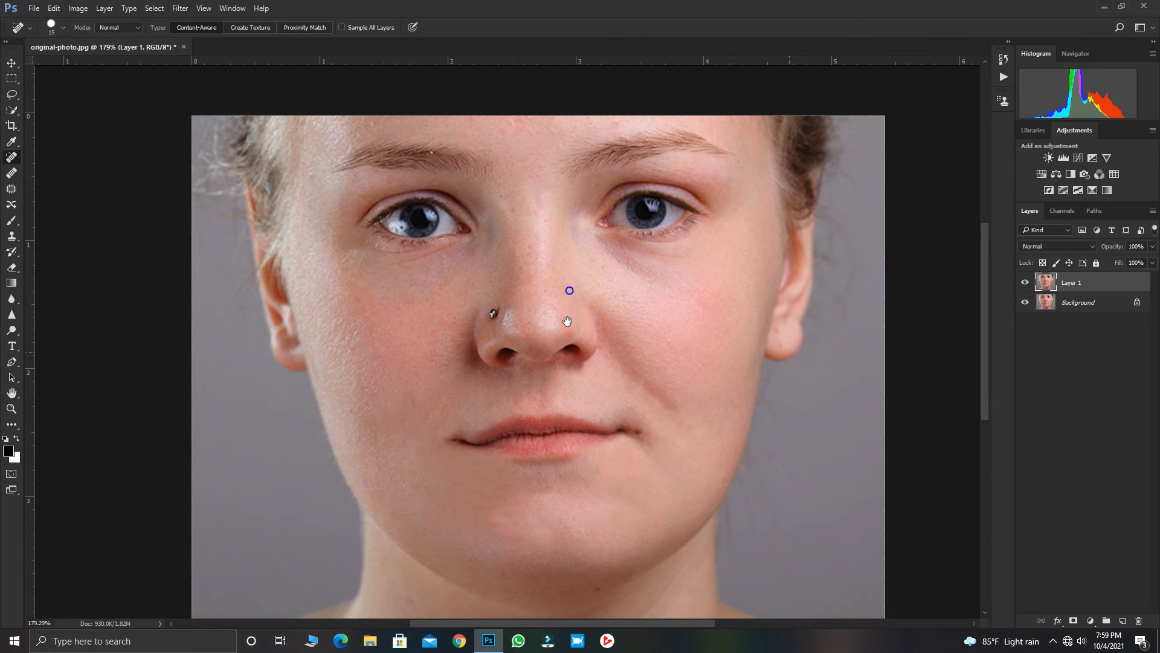
- Reduce the healing brush size to 9 and heal the bright spot in the left eyebrow and the mole beneath the chin
scroll(439, 173, "up", 1)
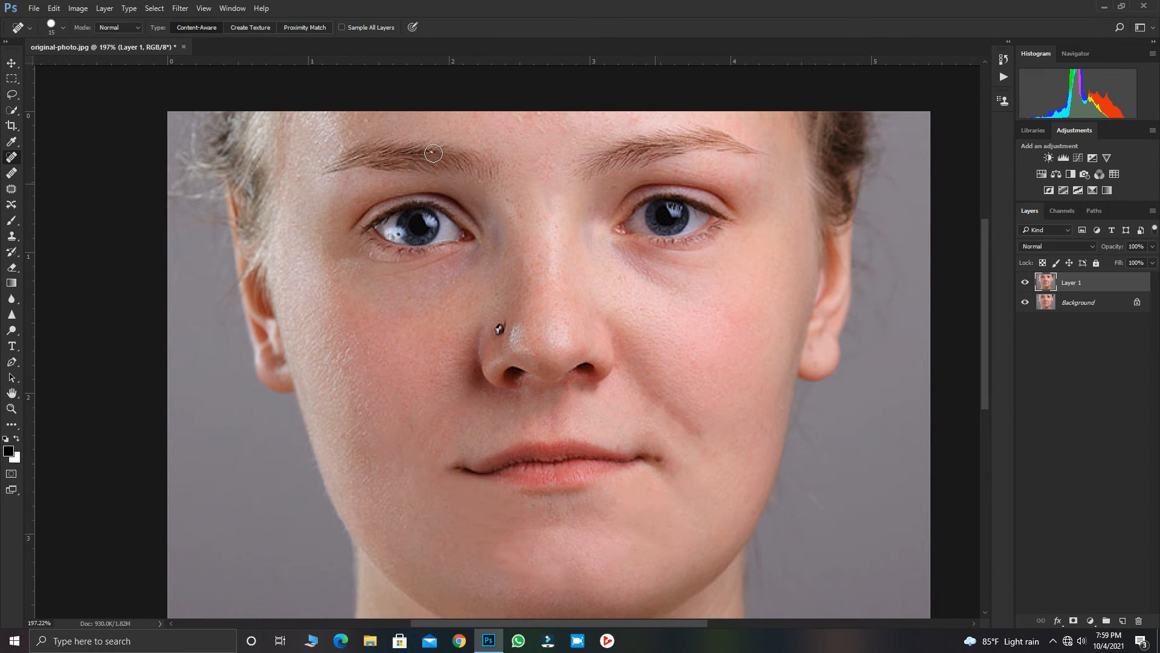
key("bracketleft")
key("bracketleft")
scroll(541, 239, "down", 3)
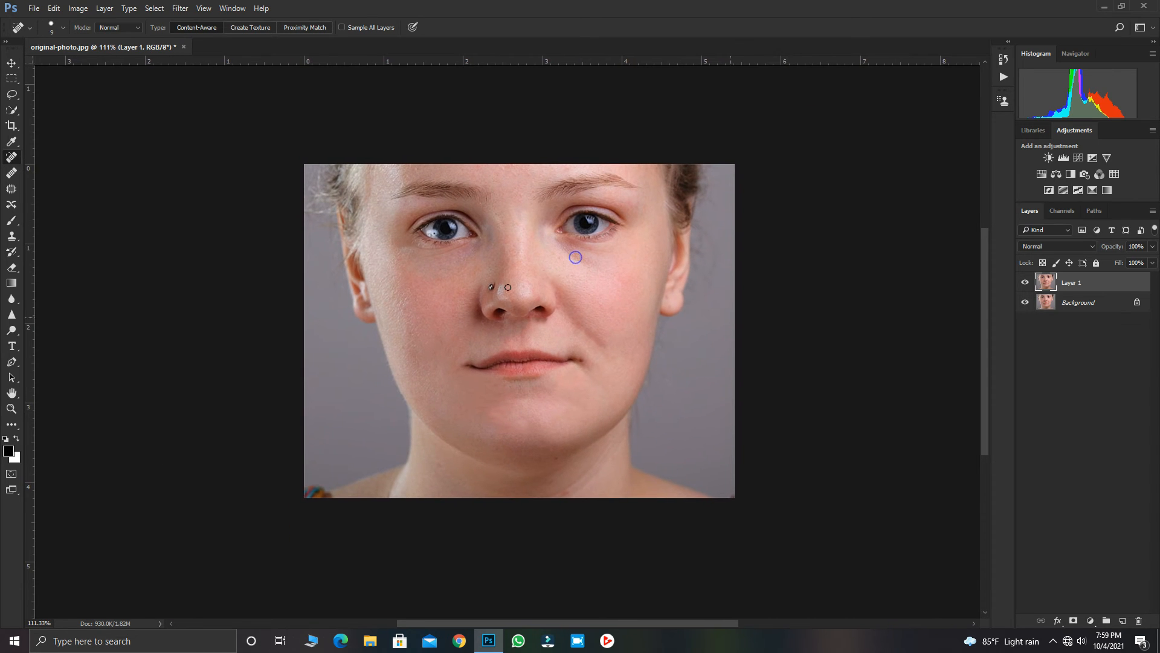
scroll(574, 259, "up", 2)
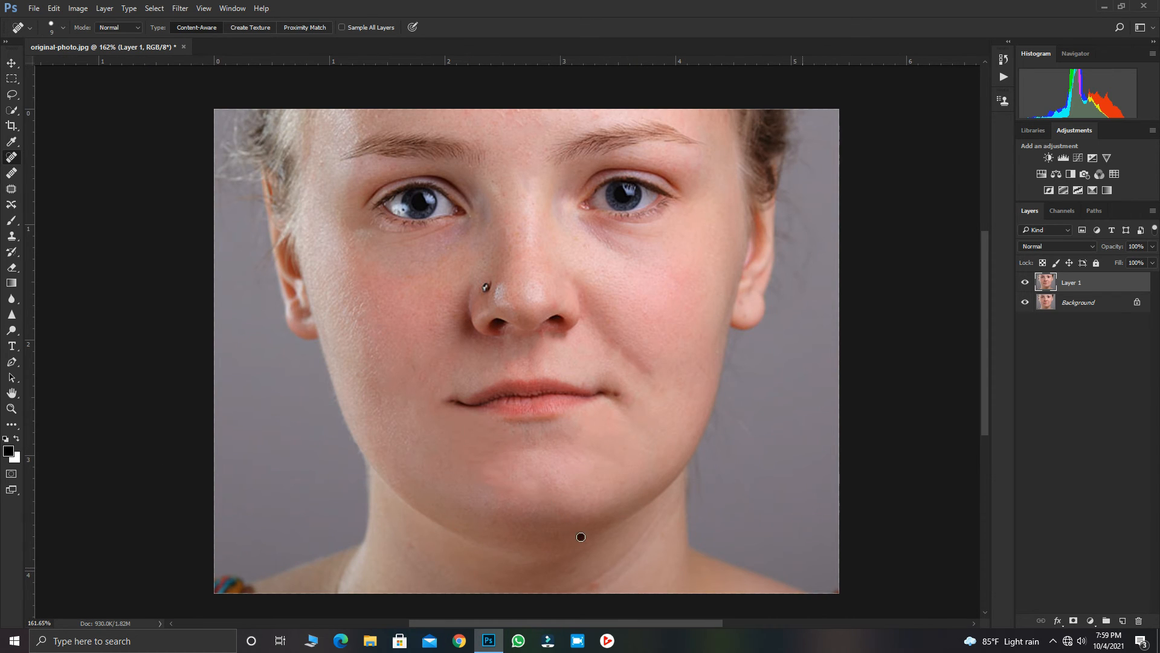
scroll(580, 536, "down", 3)
scroll(588, 487, "up", 2)
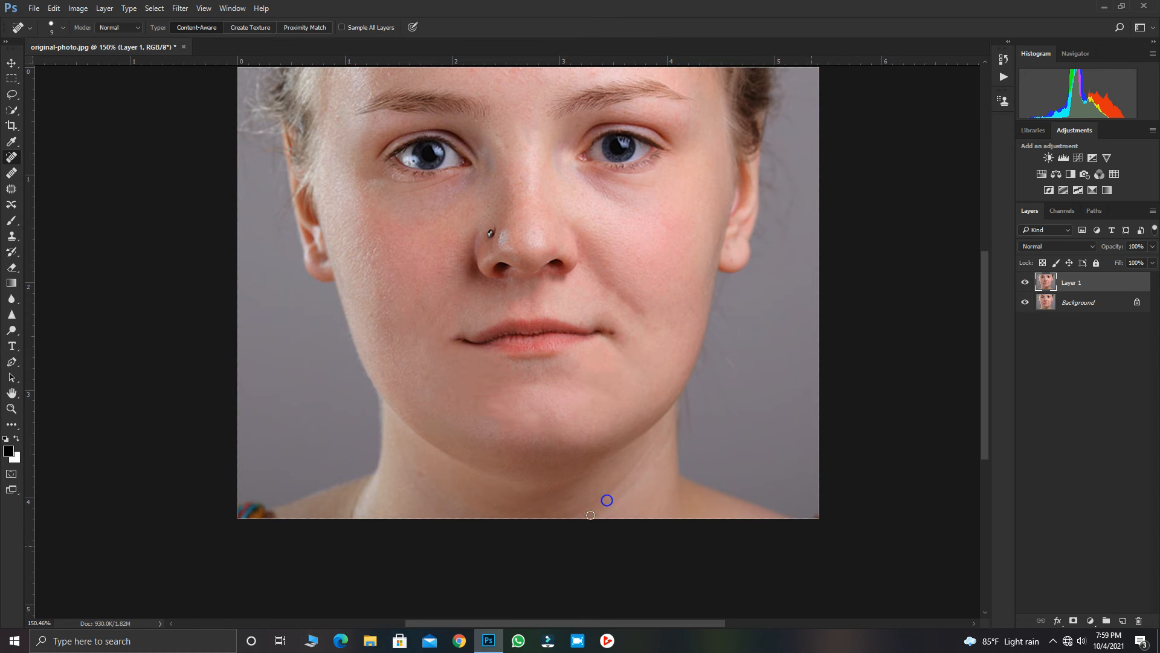
- Examine the retouched face, both close up and as a whole, for remaining blemishes
scroll(492, 227, "down", 3)
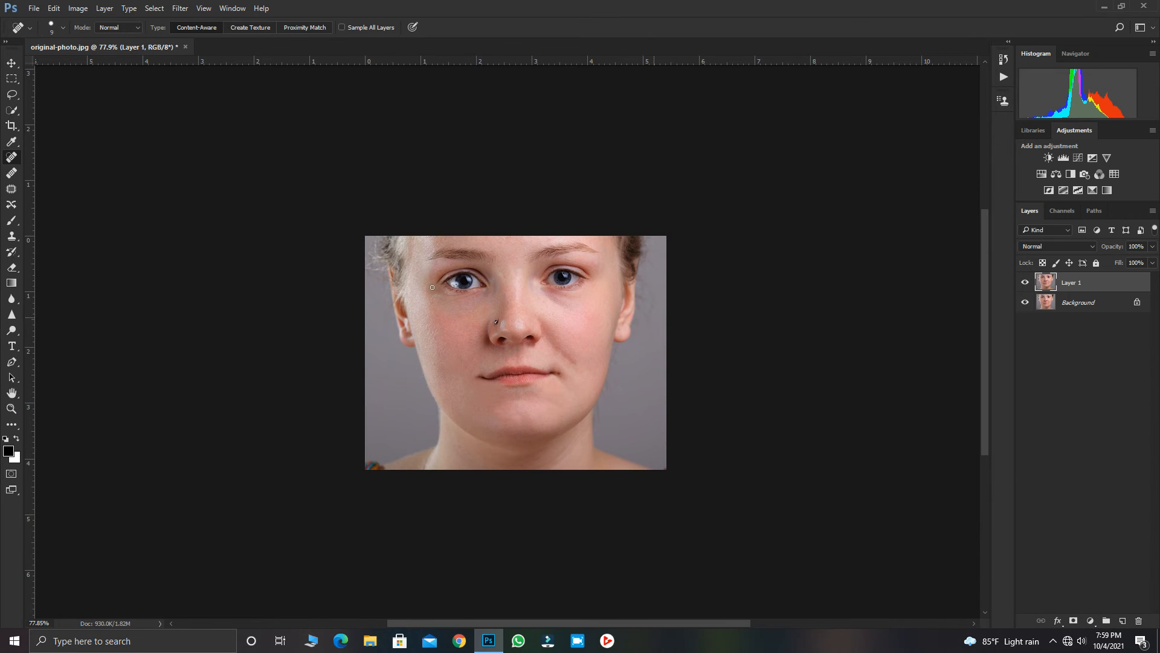
scroll(544, 327, "up", 3)
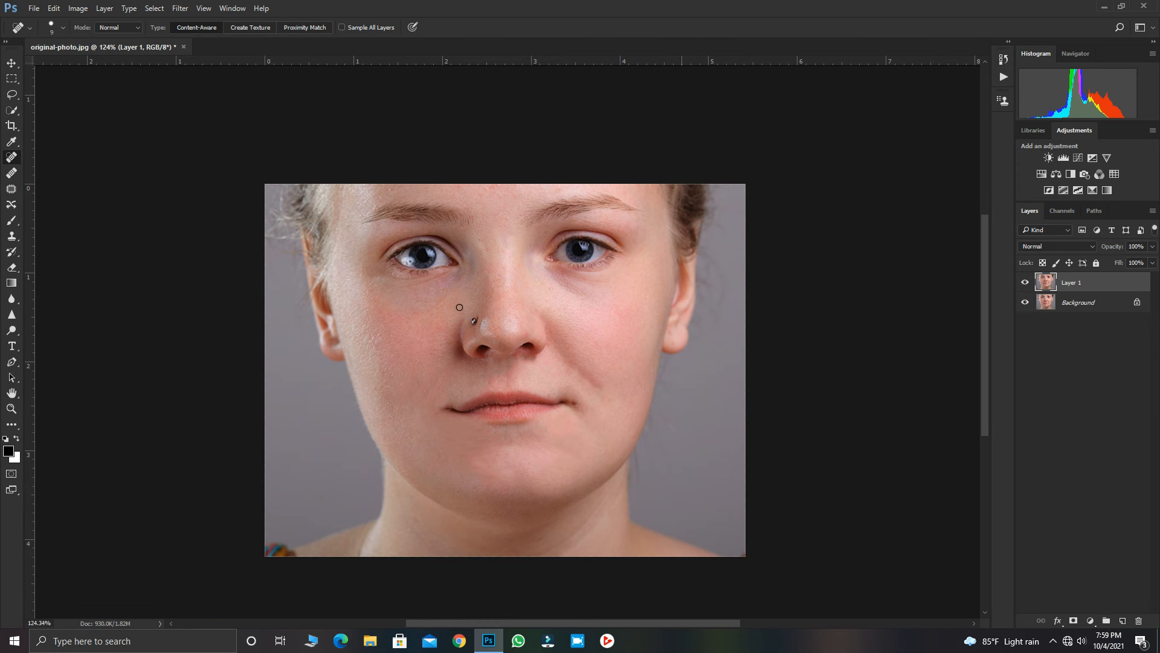
scroll(459, 307, "up", 1)
left_click_drag(401, 293, 388, 279)
left_click(401, 294)
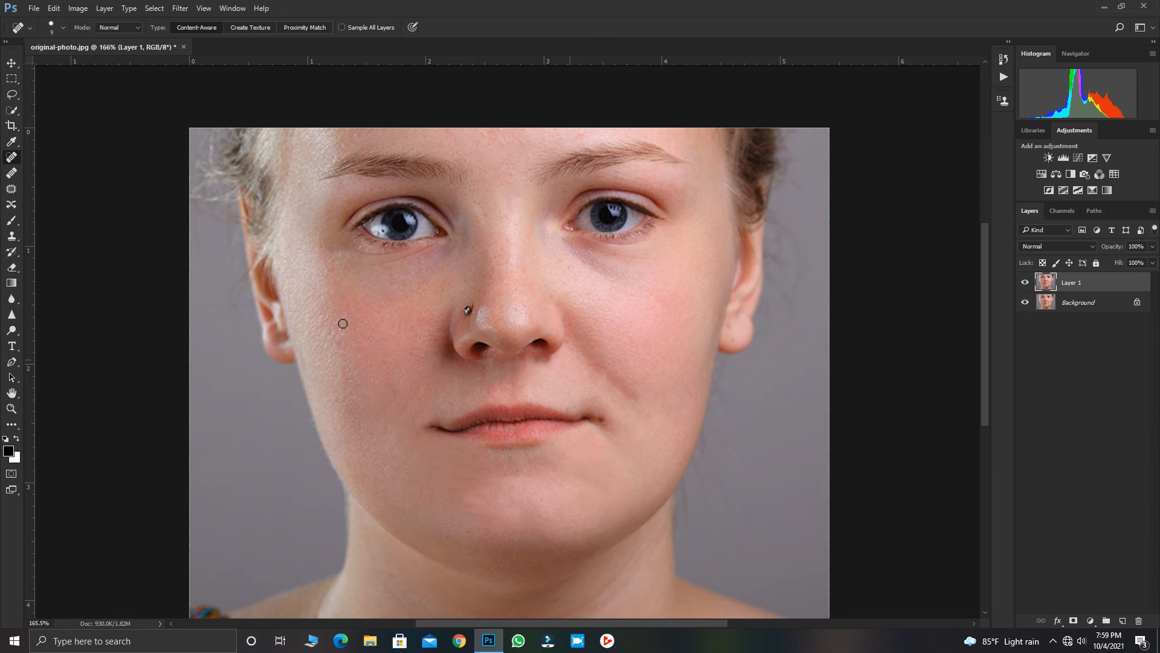
mouse_move(391, 355)
left_mouse_down()
mouse_move(383, 330)
mouse_move(385, 346)
left_mouse_up()
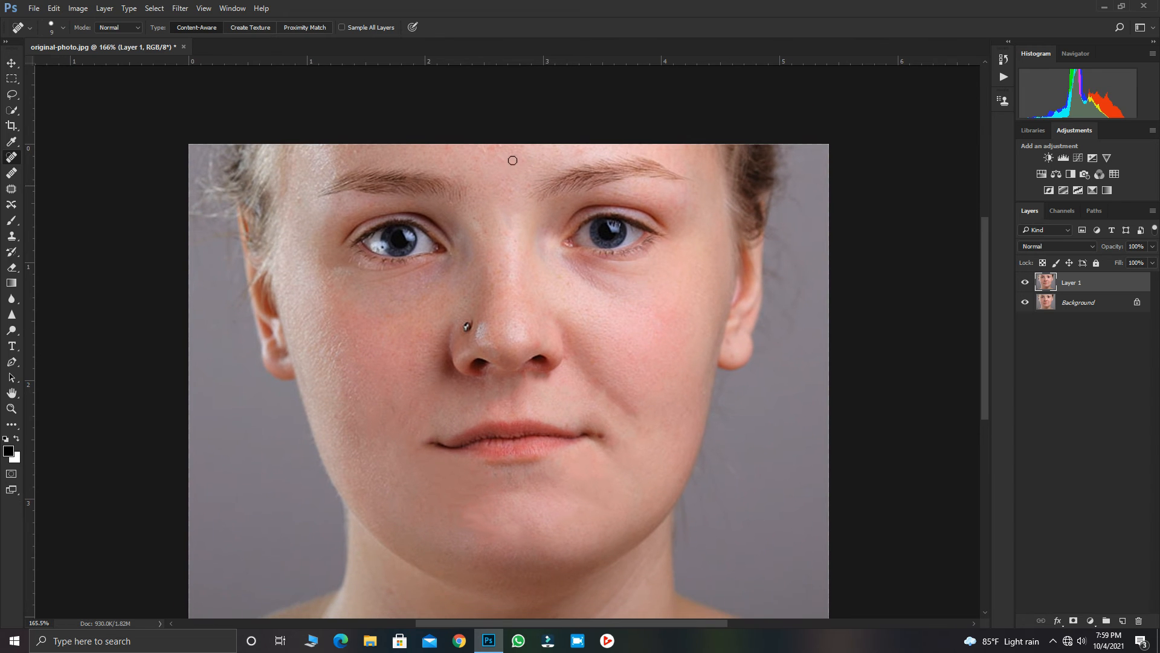
scroll(636, 362, "down", 2)
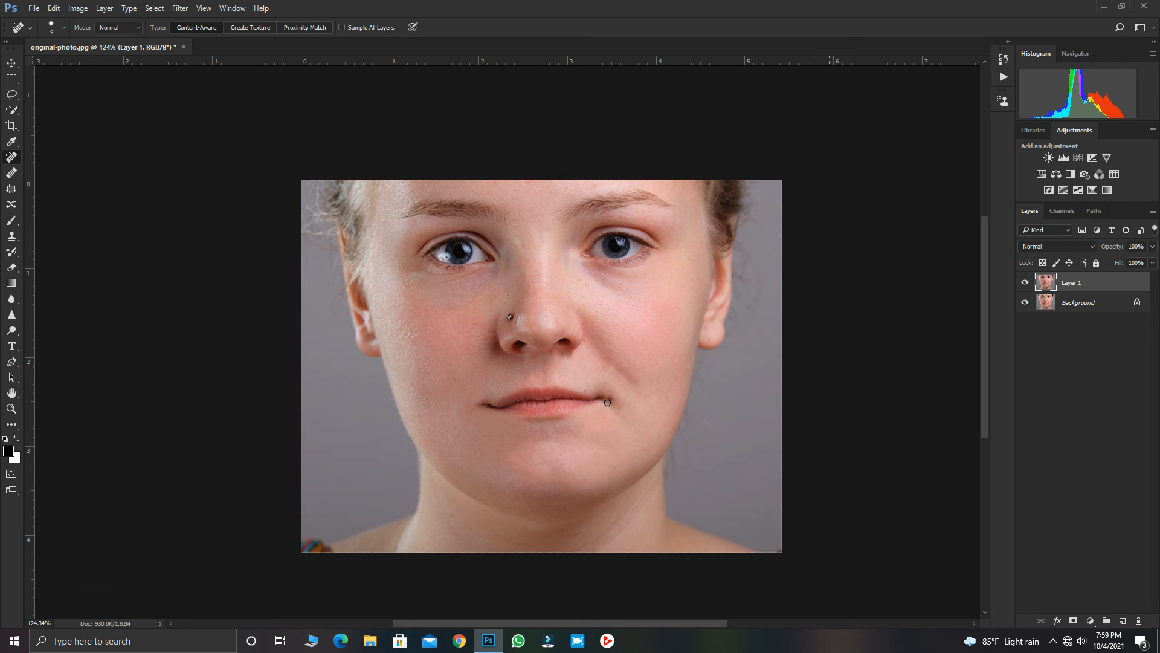
scroll(583, 390, "up", 8)
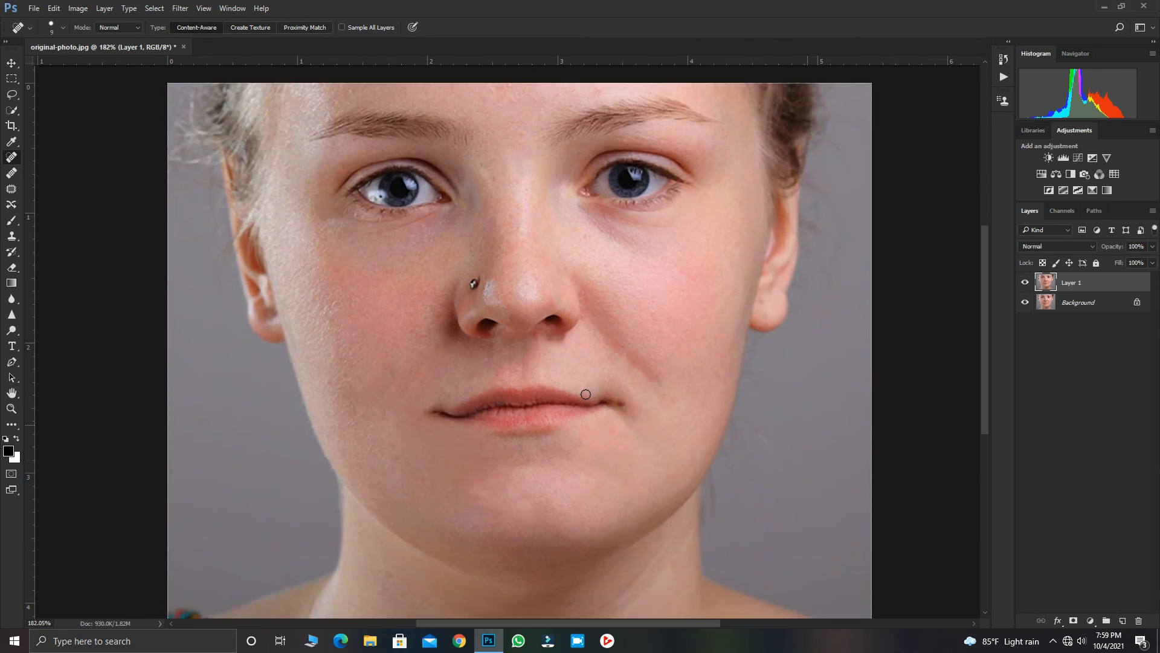
left_click(581, 394)
scroll(589, 396, "down", 4)
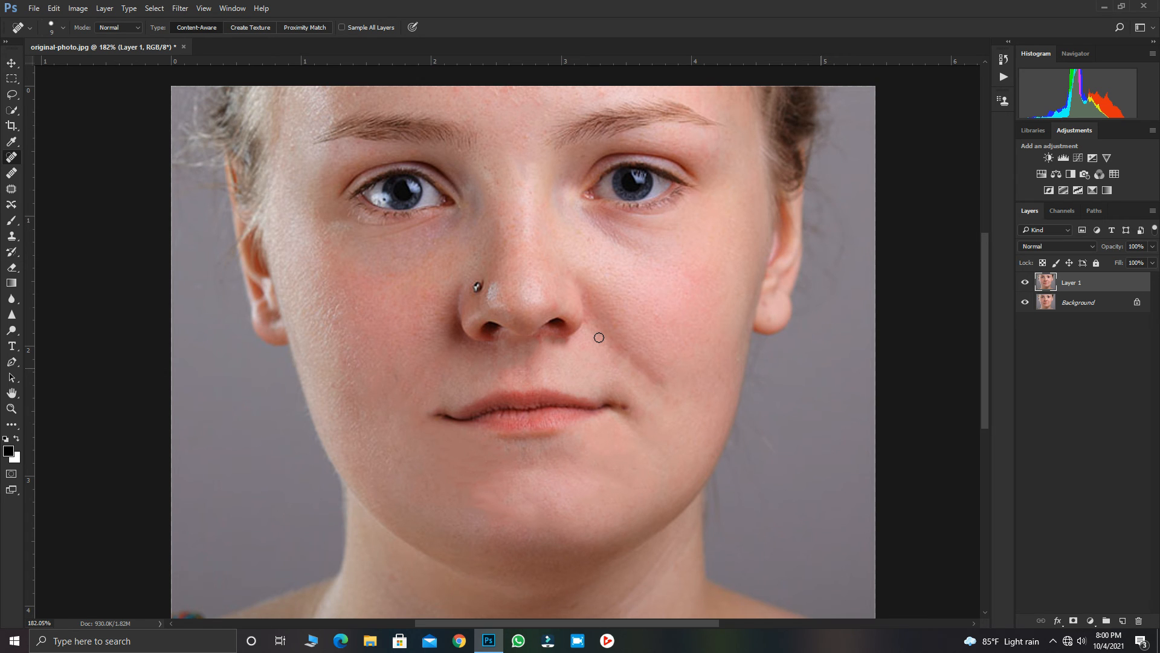
scroll(601, 284, "down", 5)
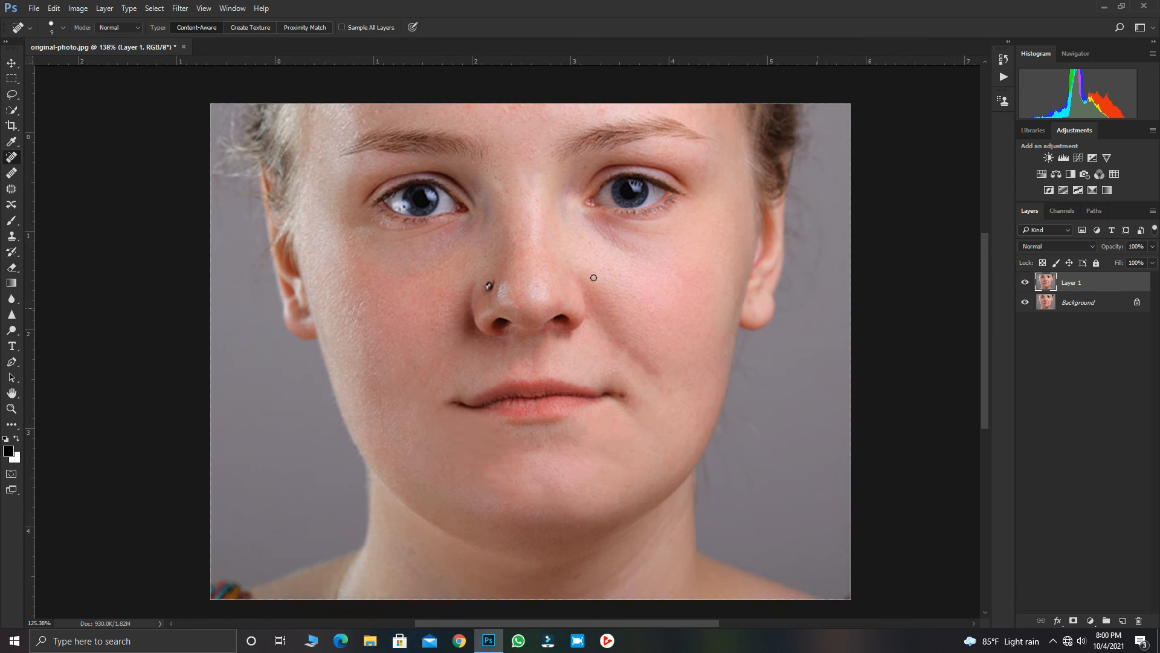
scroll(523, 278, "up", 6)
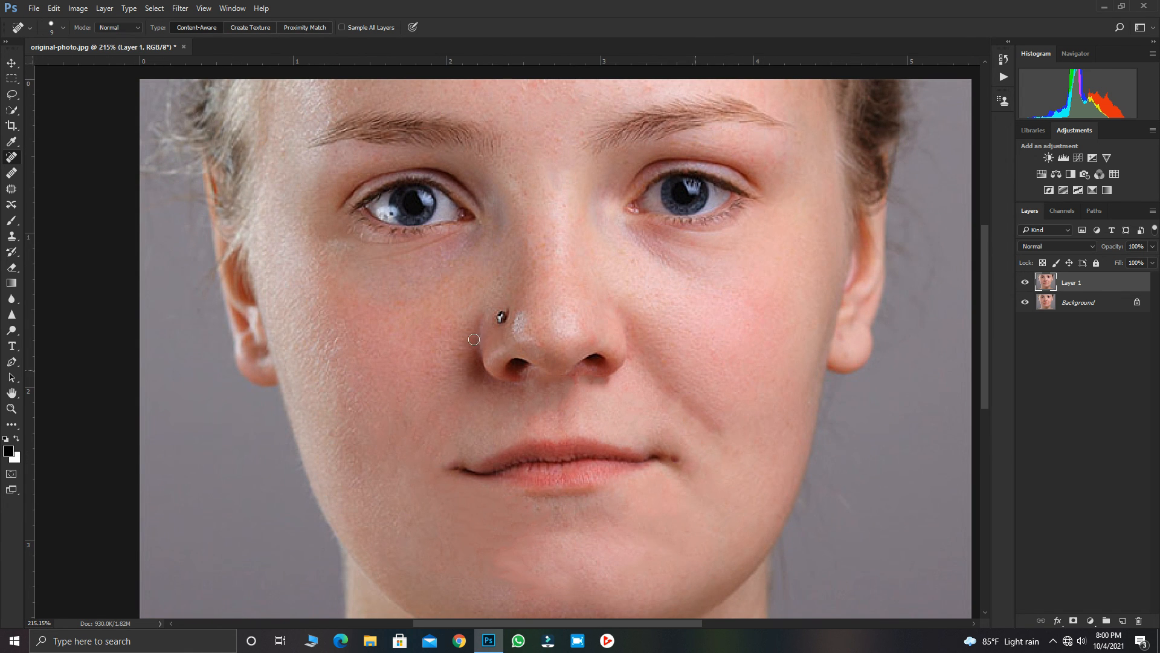
scroll(504, 317, "down", 3)
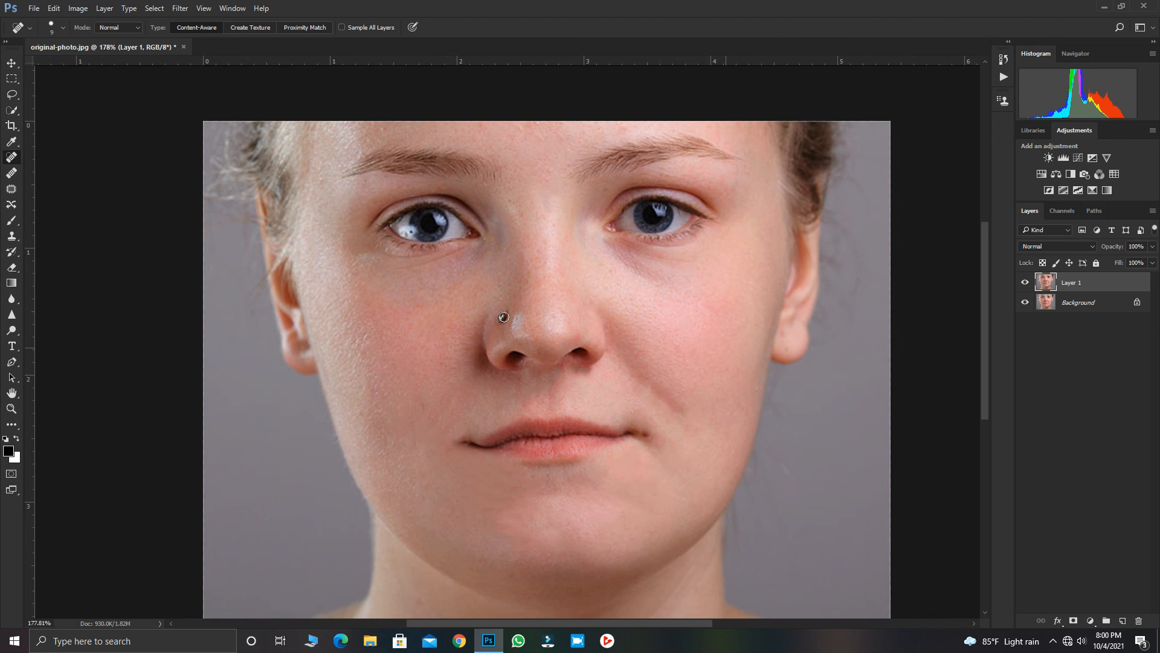
left_click_drag(668, 408, 666, 373)
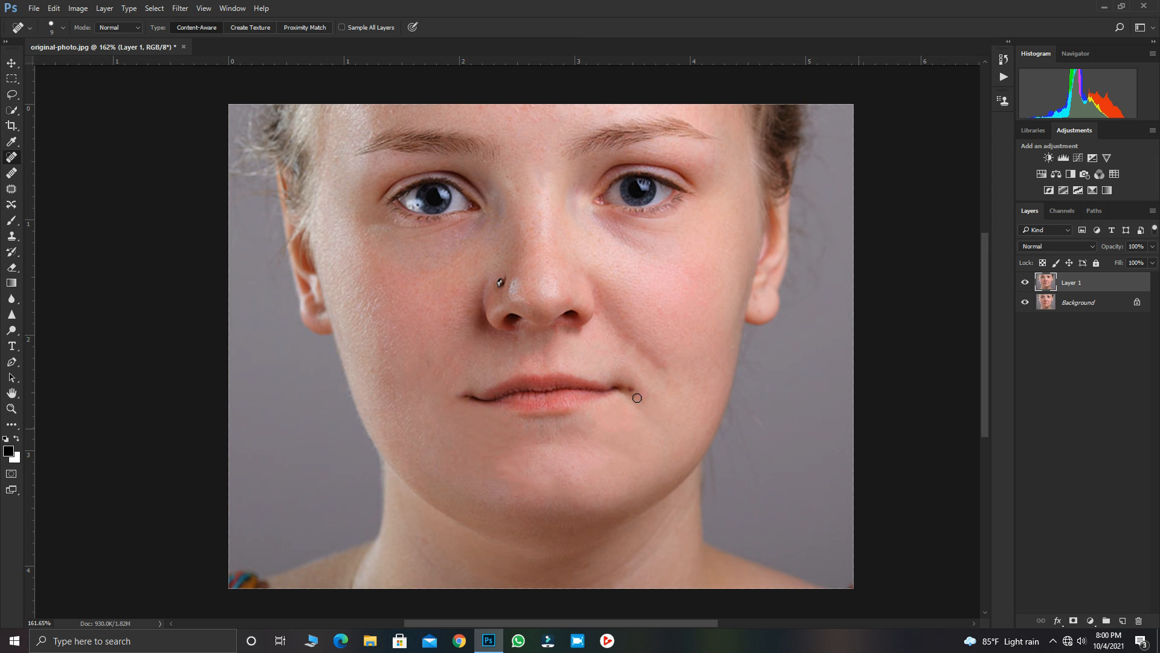
scroll(637, 398, "down", 3)
scroll(669, 389, "right", 2)
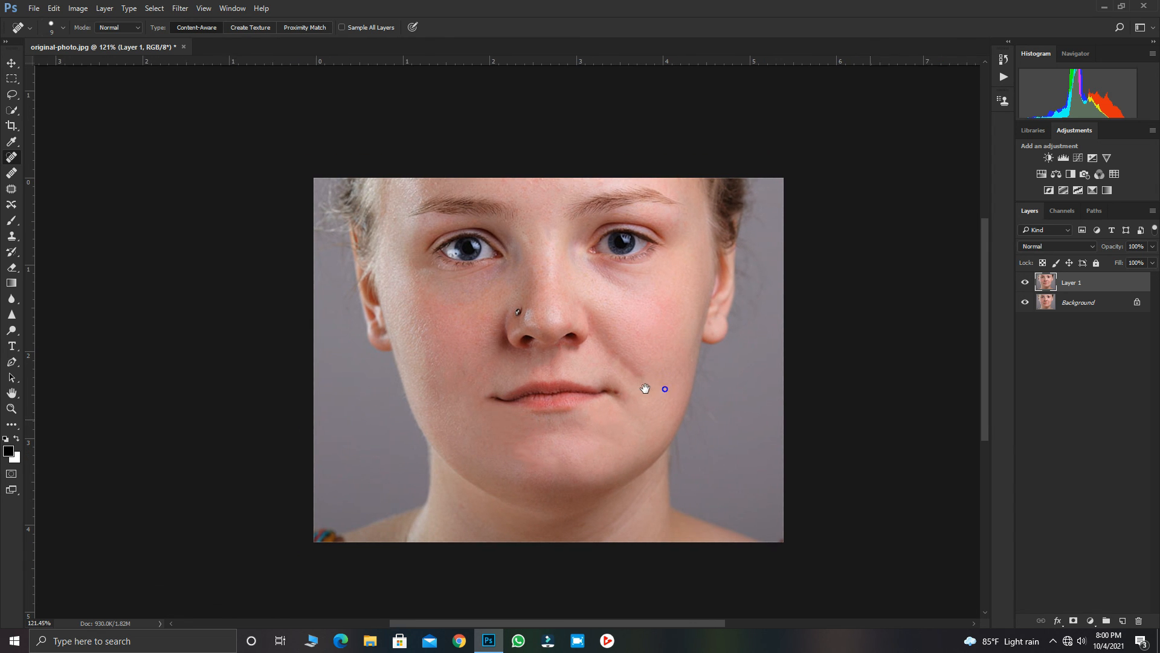